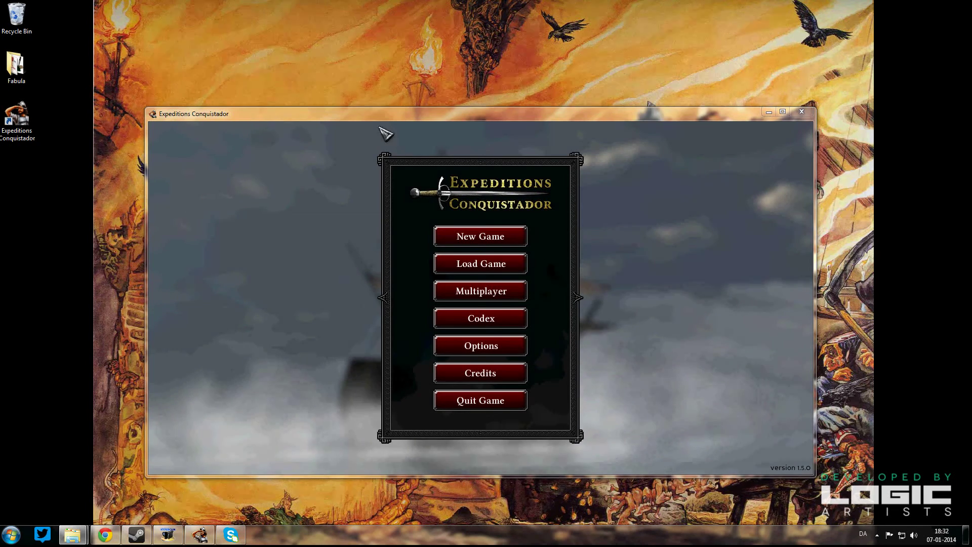
Launch Fabula.exe from the Fabula folder on the desktop and place its window fully in view.
drag(386, 114, 408, 93)
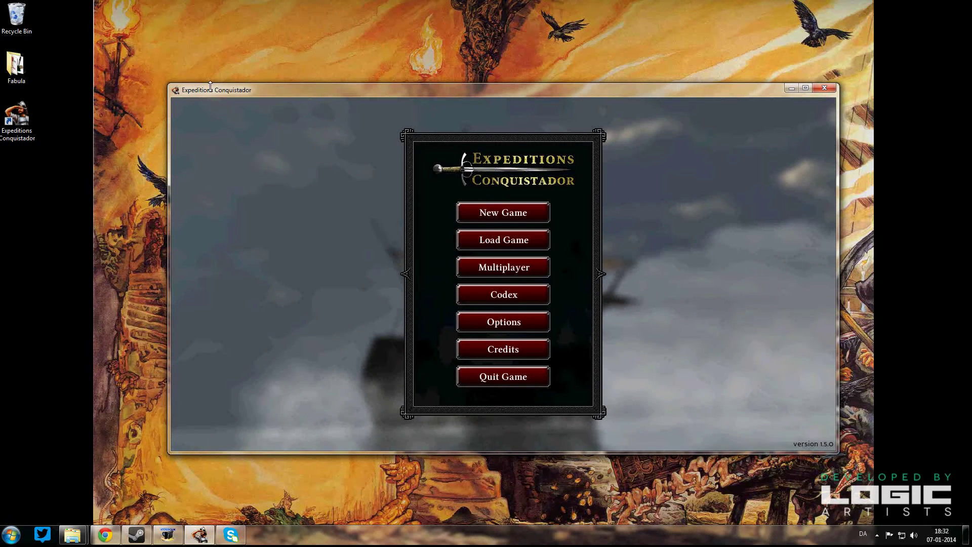
click(16, 71)
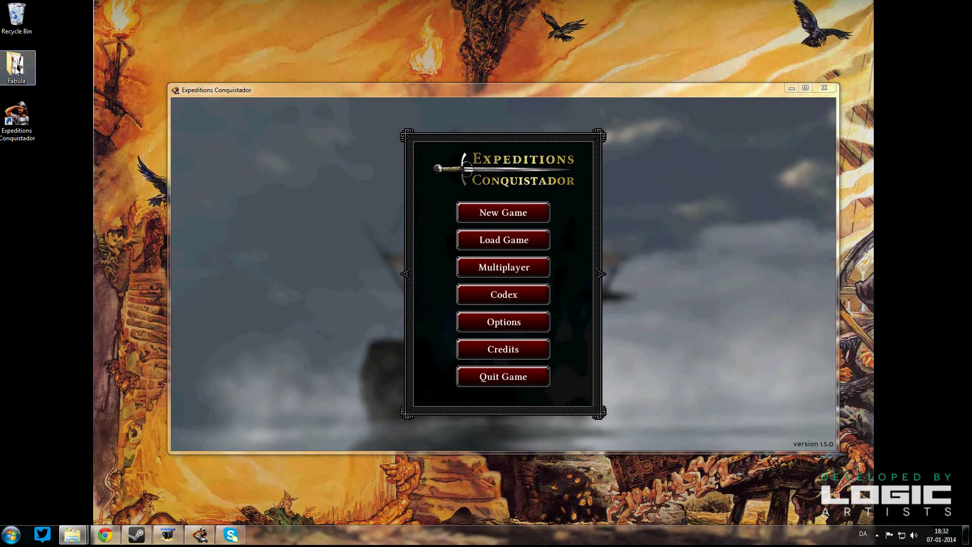
double_click(16, 70)
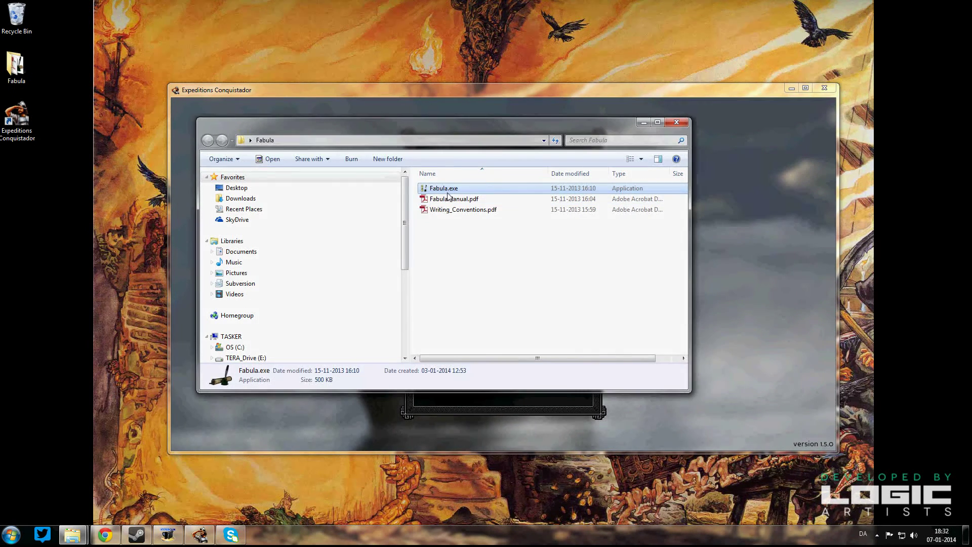
double_click(447, 191)
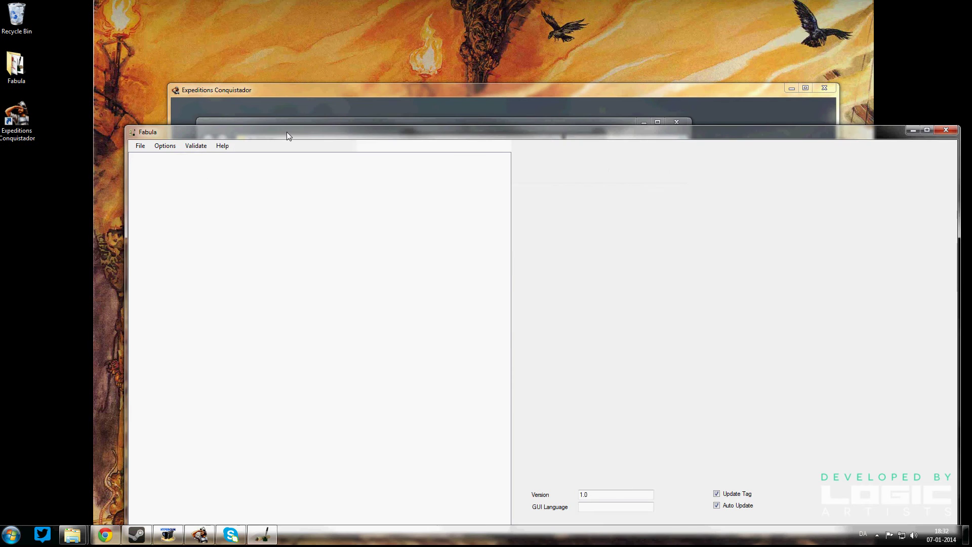
drag(287, 132, 257, 71)
Open the Fabula Instructions manual and the Writing Conventions Quick Guide from the editor's help documents.
click(192, 87)
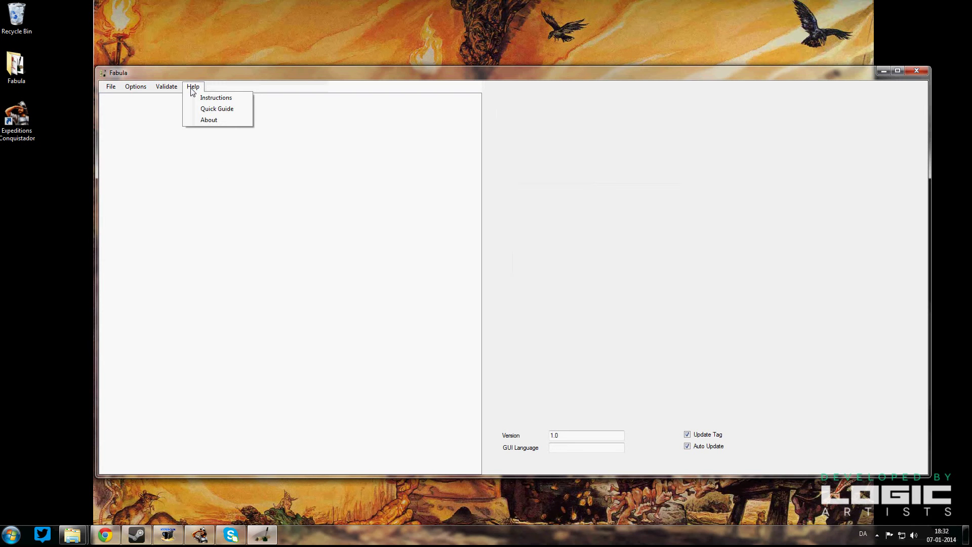
click(215, 99)
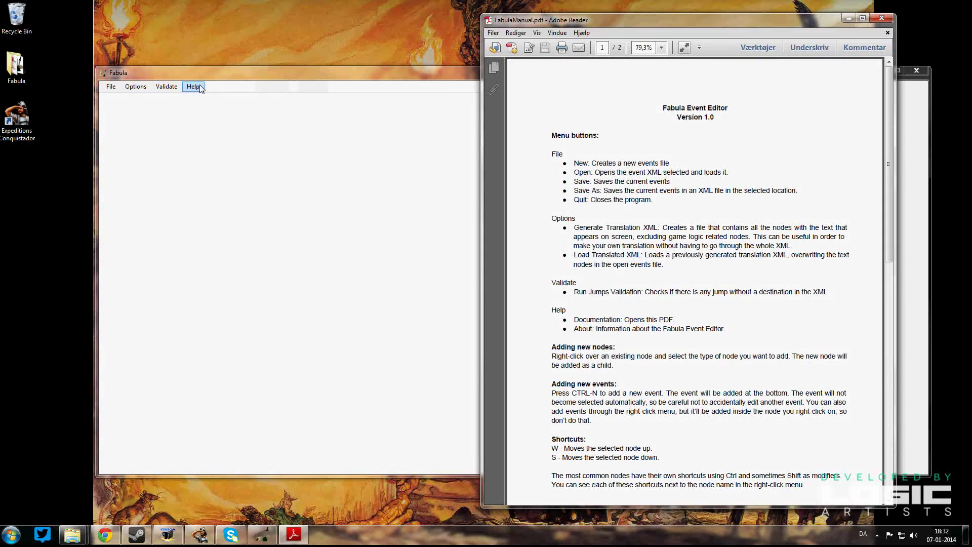
click(201, 89)
click(193, 90)
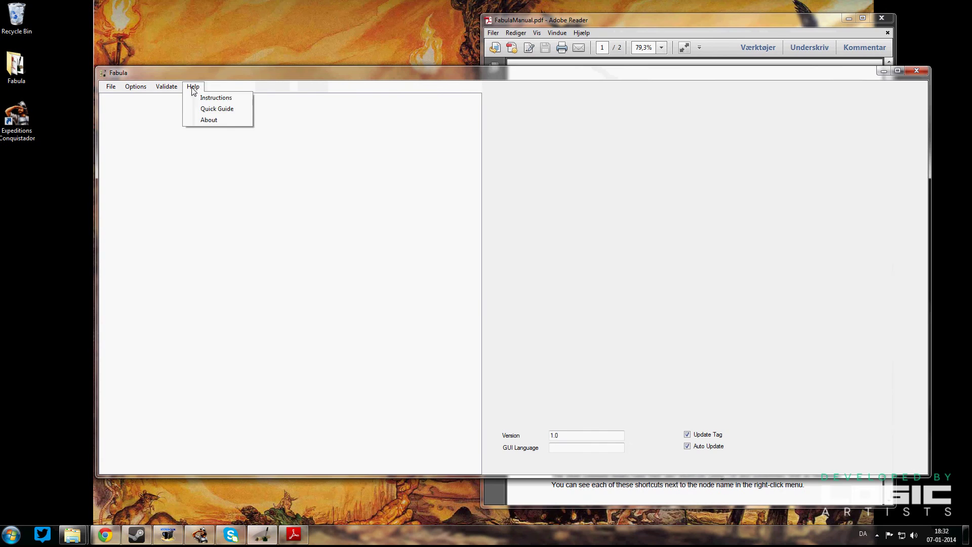
click(217, 108)
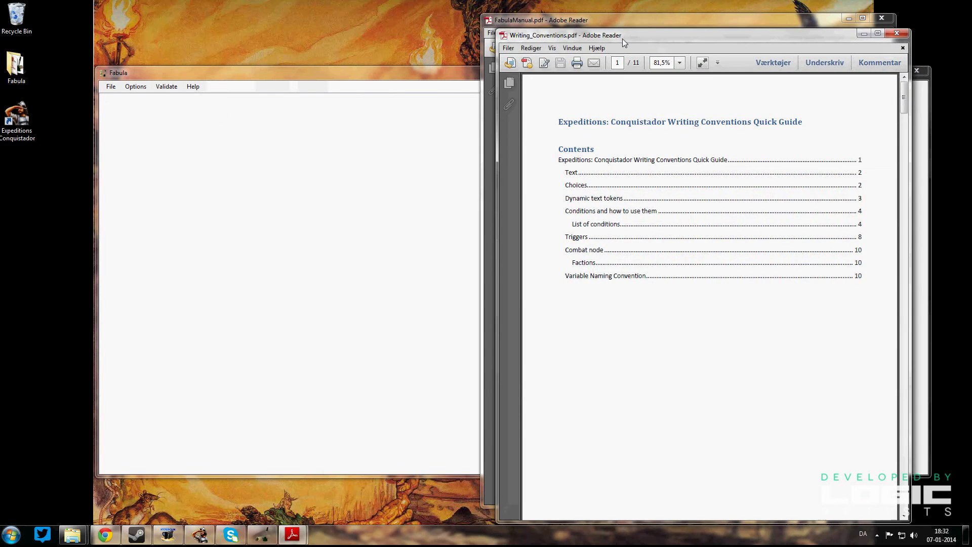
Skim the Text and Choices sections of the Quick Guide, close it, and move the manual out of the way.
mouse_move(622, 39)
mouse_down()
mouse_move(632, 47)
mouse_move(637, 29)
mouse_up()
scroll(648, 147, down, 10)
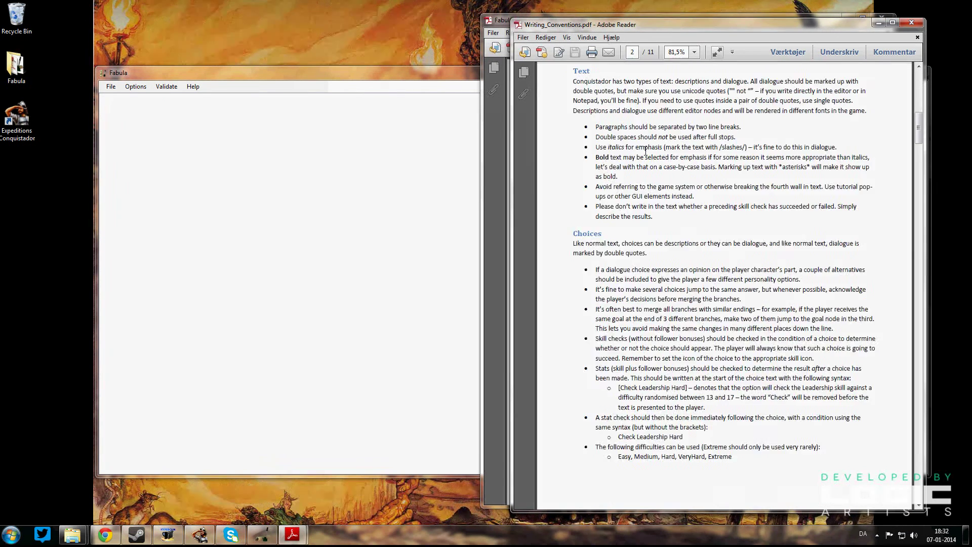
scroll(645, 152, up, 10)
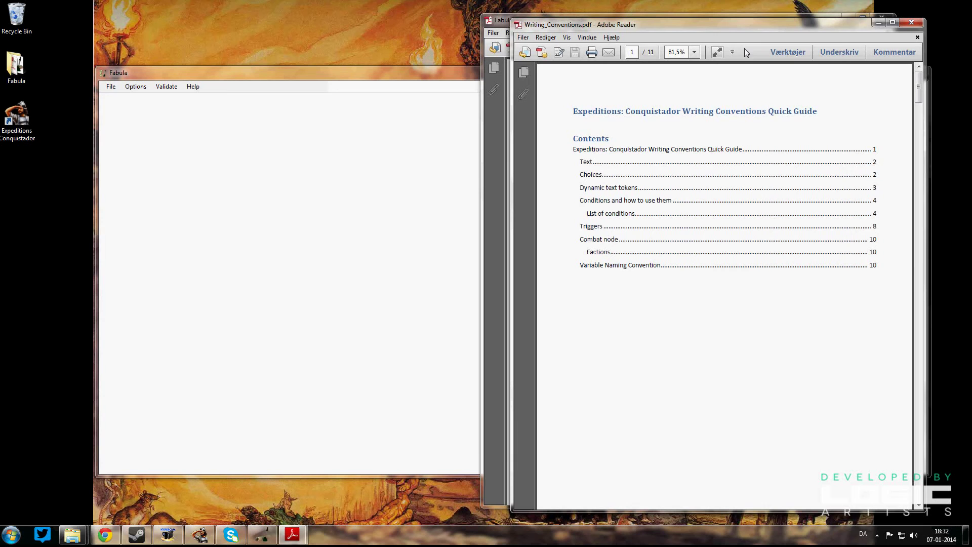
click(909, 24)
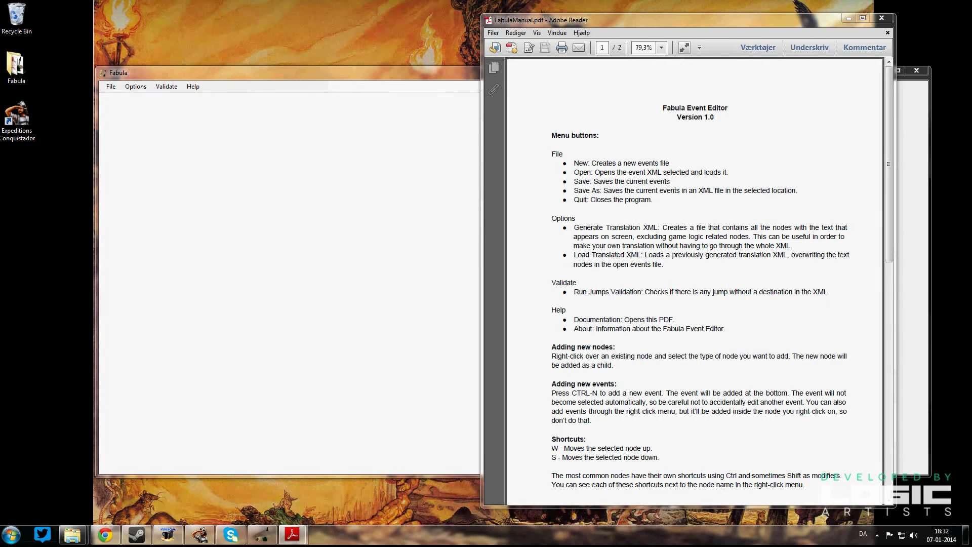
drag(757, 23, 0, 45)
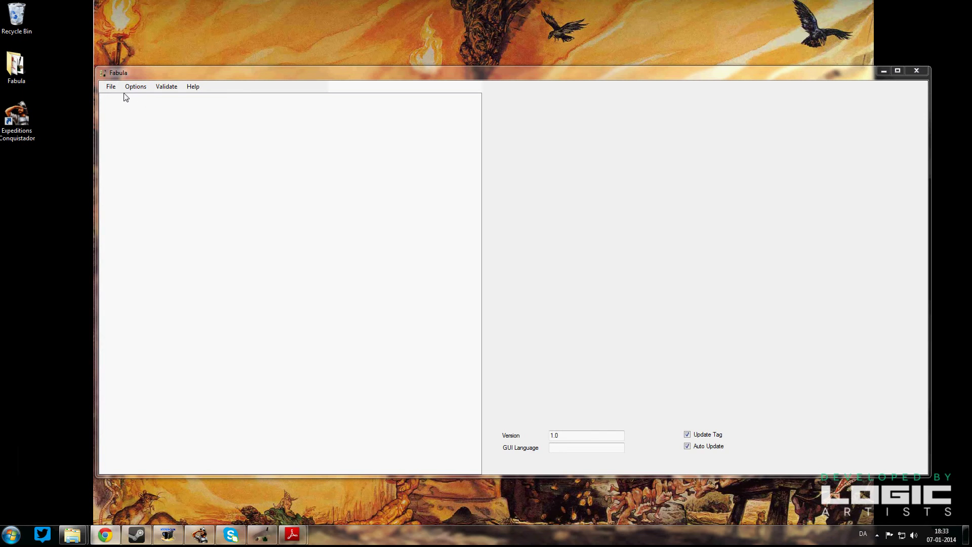
drag(152, 73, 138, 77)
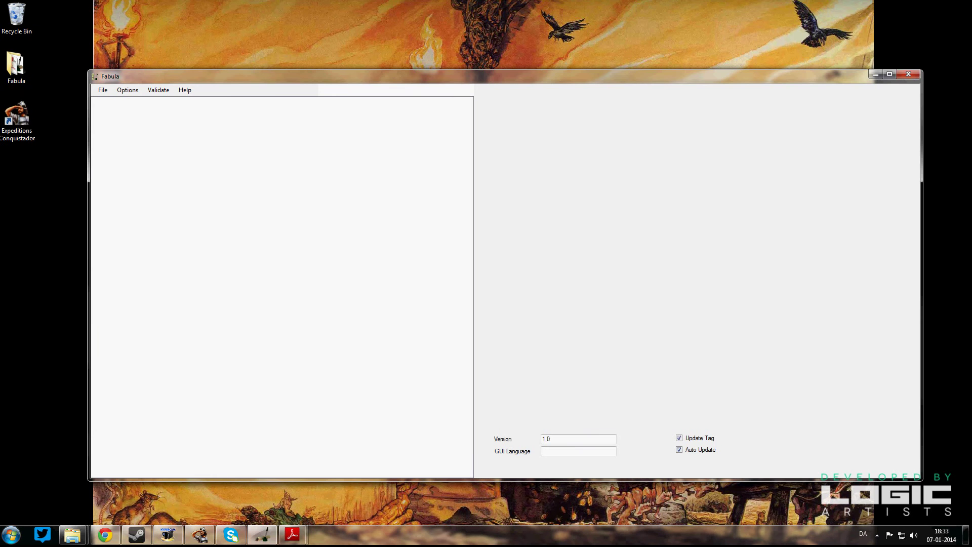
Browse to Documents > My Games > Expeditions Conquistador in Windows Explorer and inspect the settings in config.ini.
drag(436, 71, 474, 33)
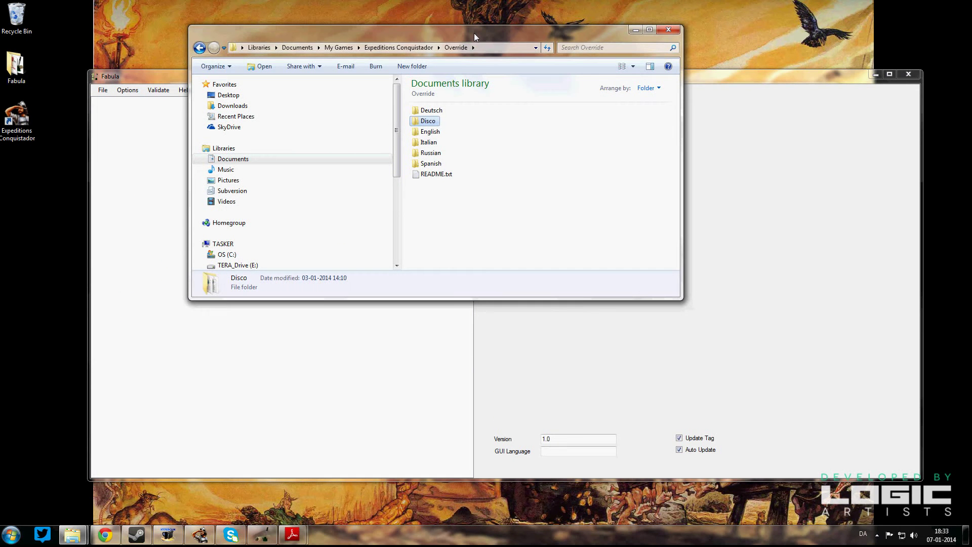
click(228, 161)
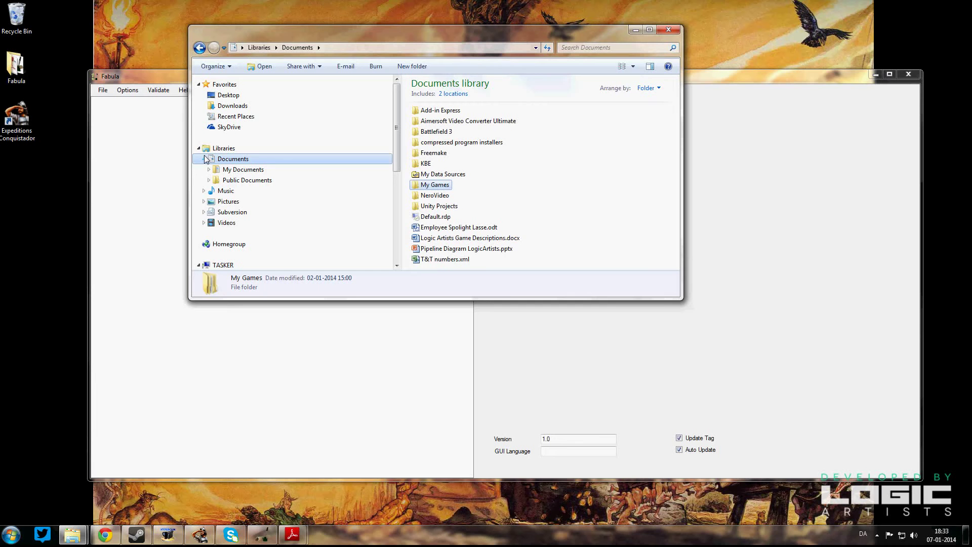
double_click(444, 186)
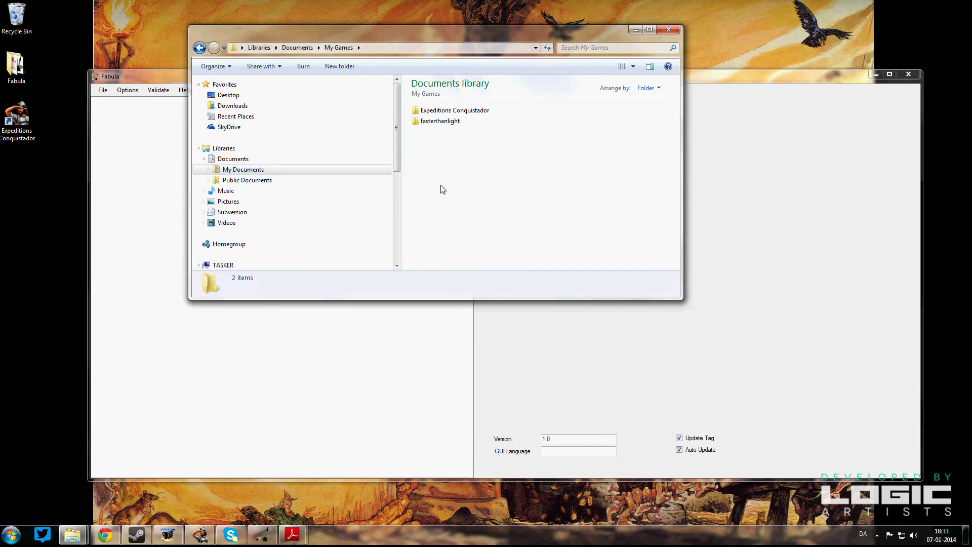
double_click(444, 112)
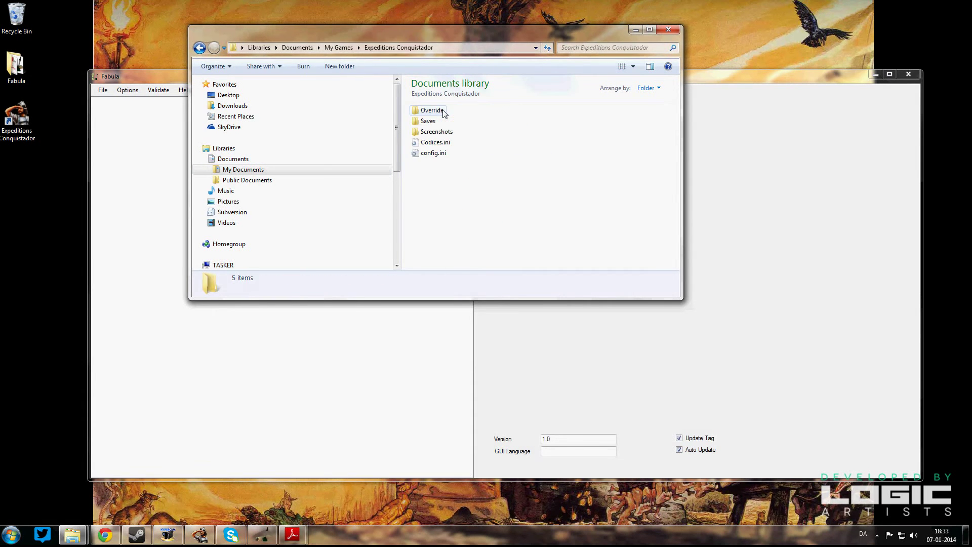
double_click(428, 153)
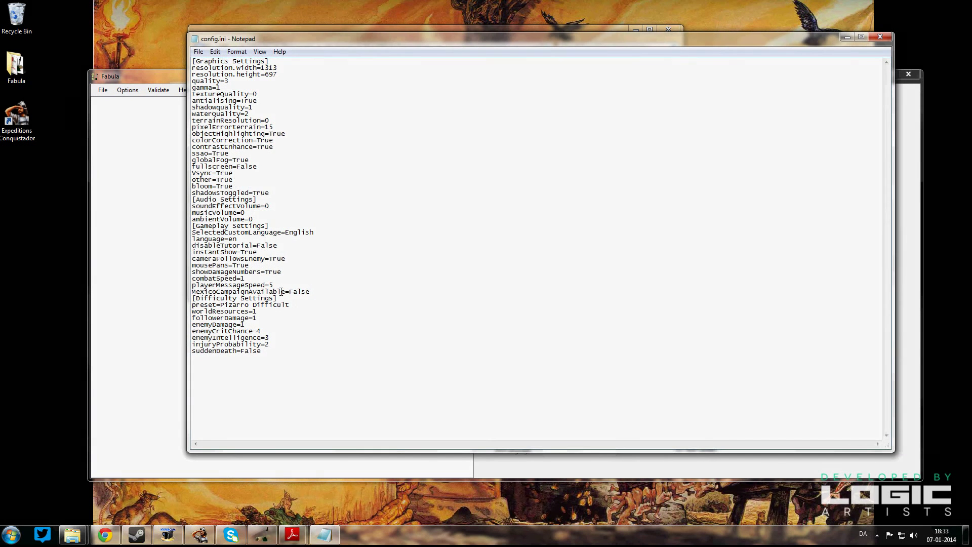
click(880, 37)
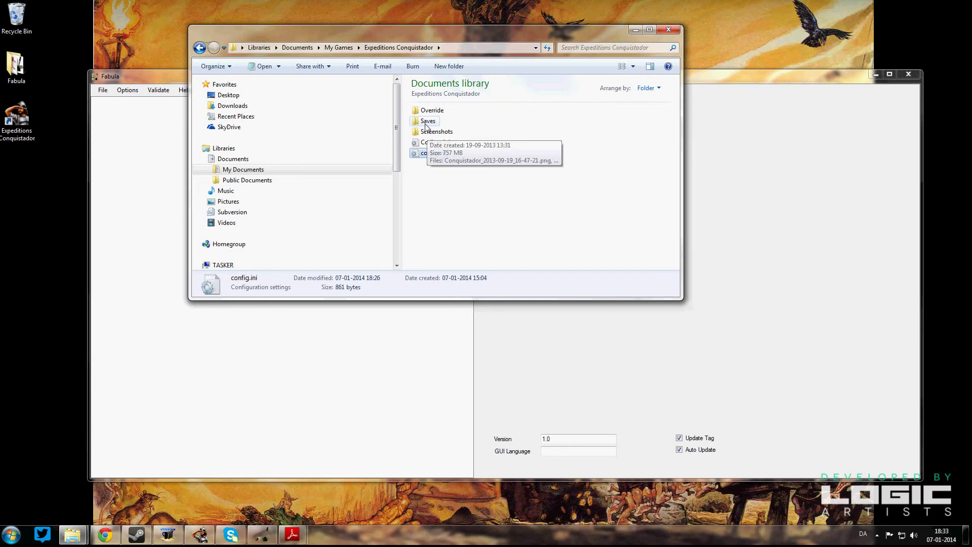
Duplicate the English folder inside the Override folder.
mouse_move(433, 115)
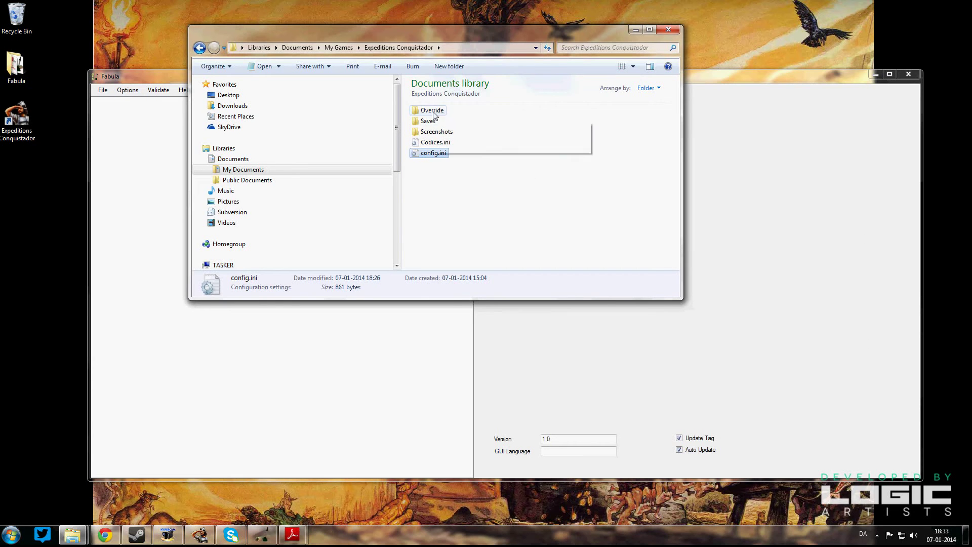
double_click(433, 110)
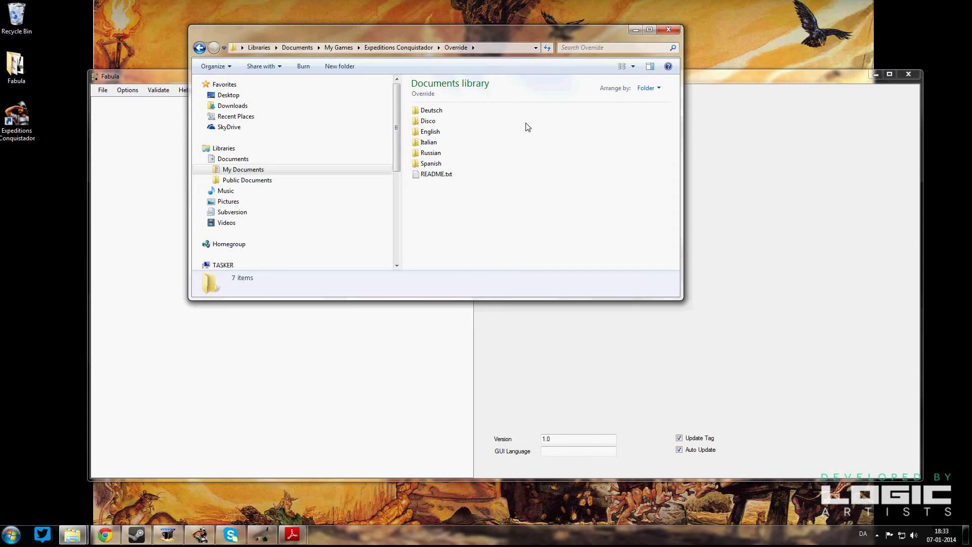
right_click(430, 131)
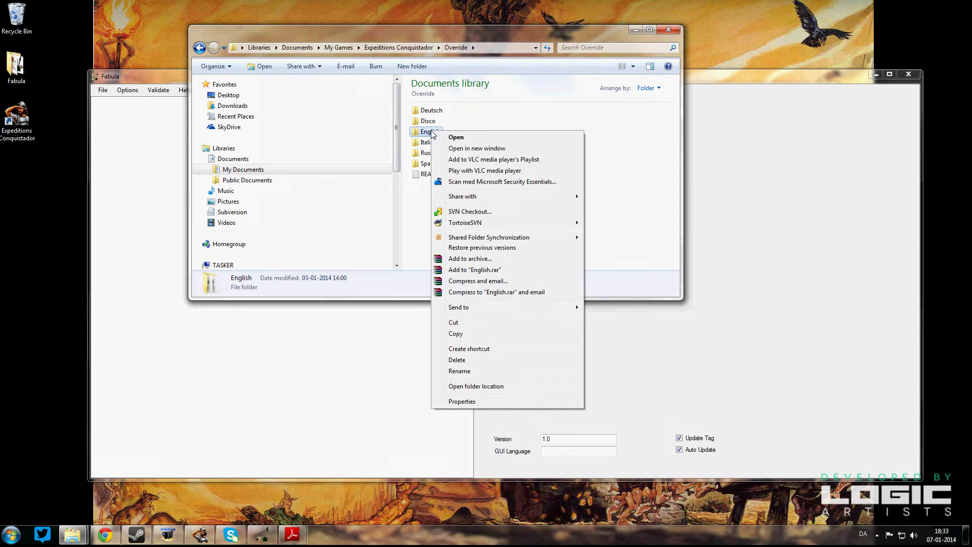
click(470, 338)
right_click(495, 133)
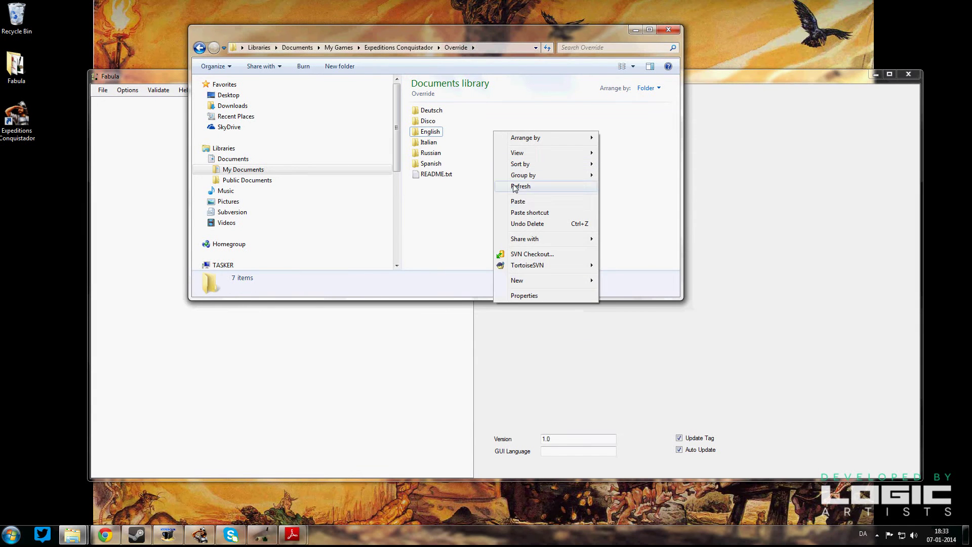
click(518, 202)
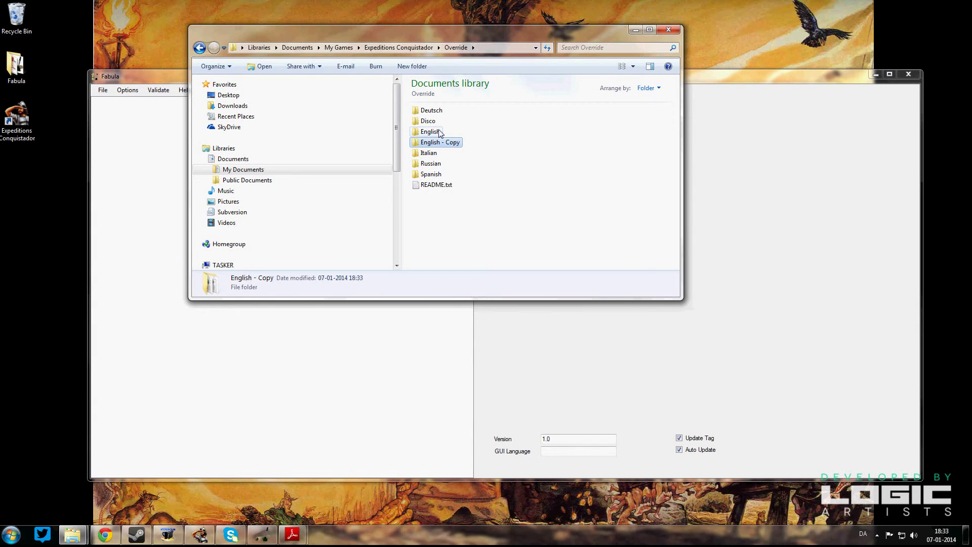
Rename the copied English folder as Latin and check the XML files inside it.
click(448, 143)
text(Latin)
key(Return)
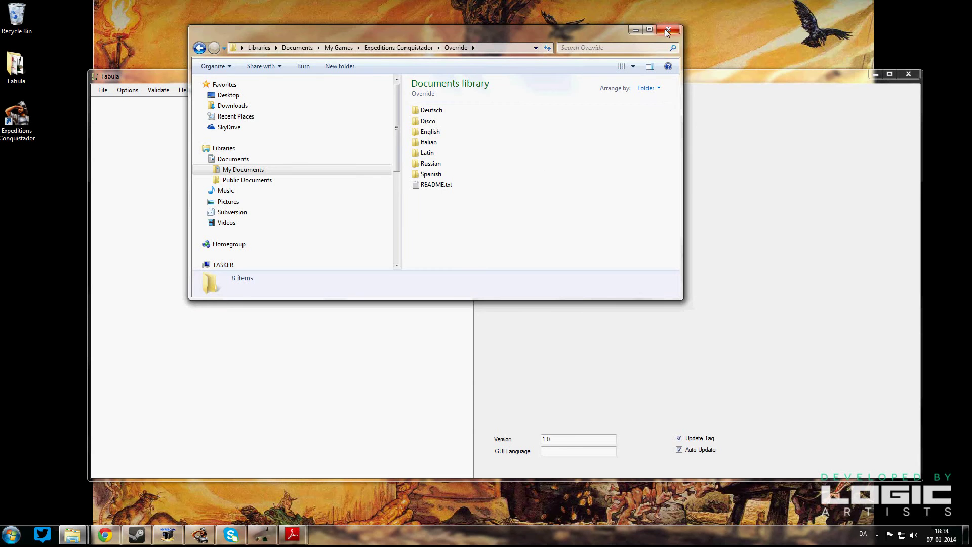
double_click(427, 152)
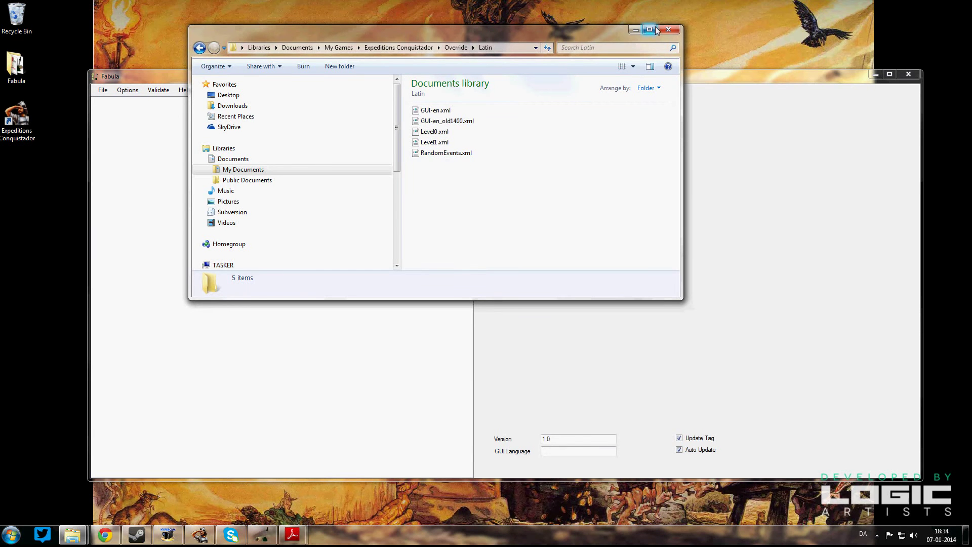
click(668, 30)
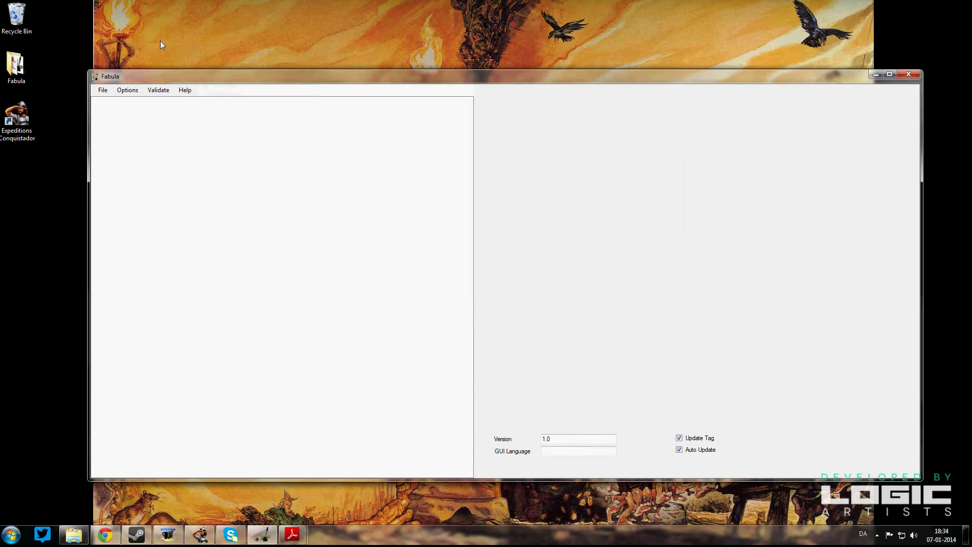
Open Level0.xml from the Override\Latin folder in Fabula.
click(103, 92)
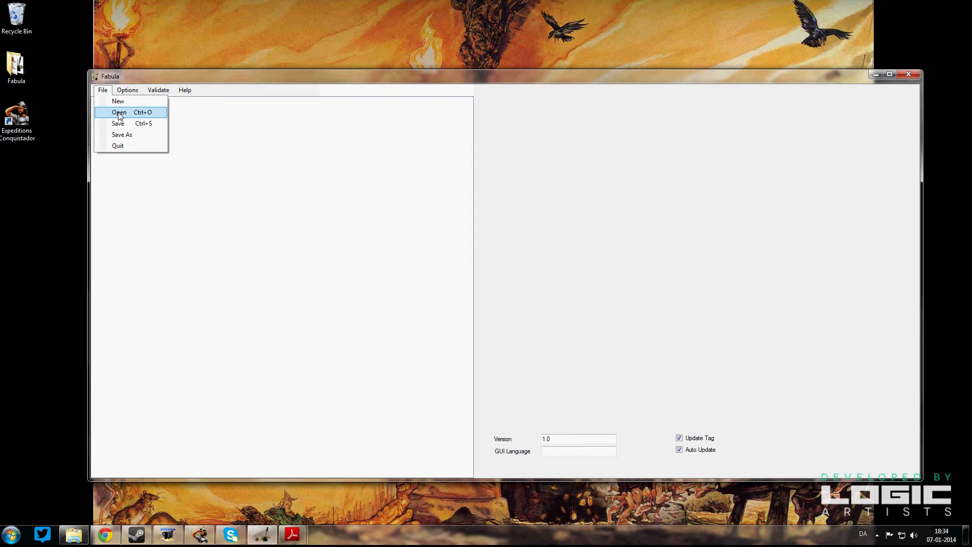
click(119, 113)
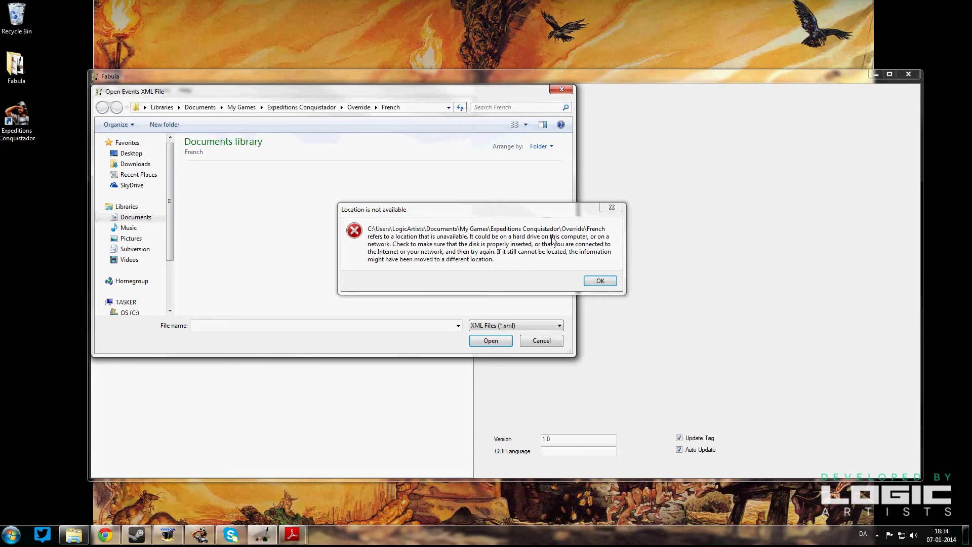
click(600, 282)
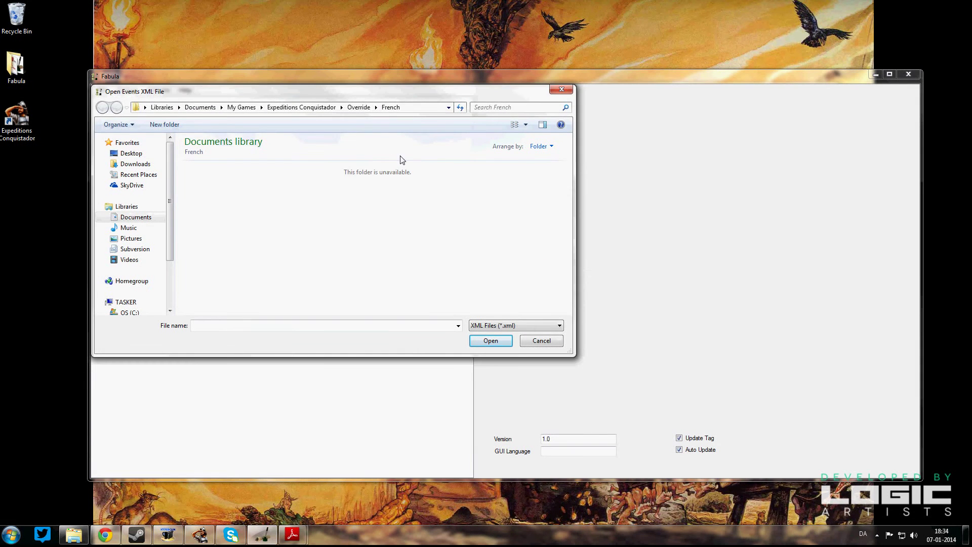
click(358, 107)
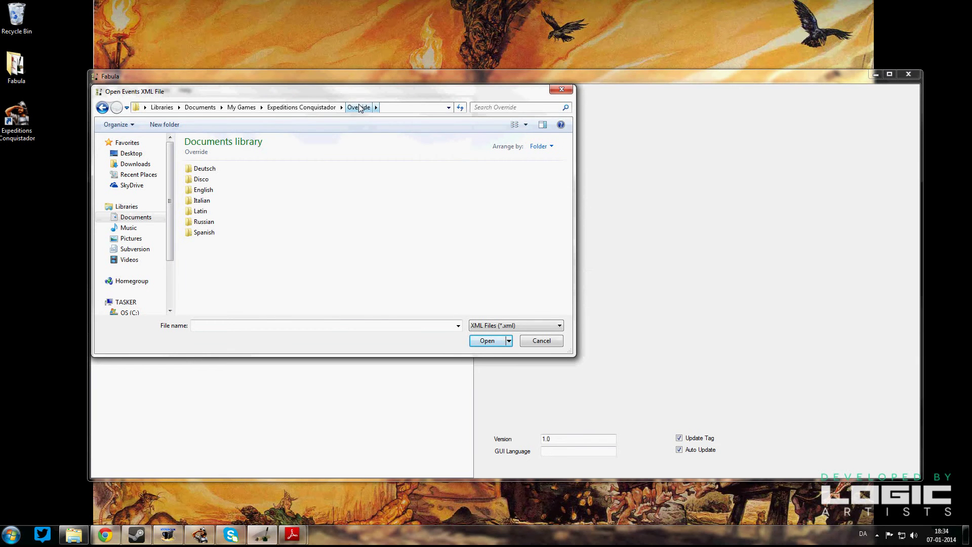
double_click(201, 212)
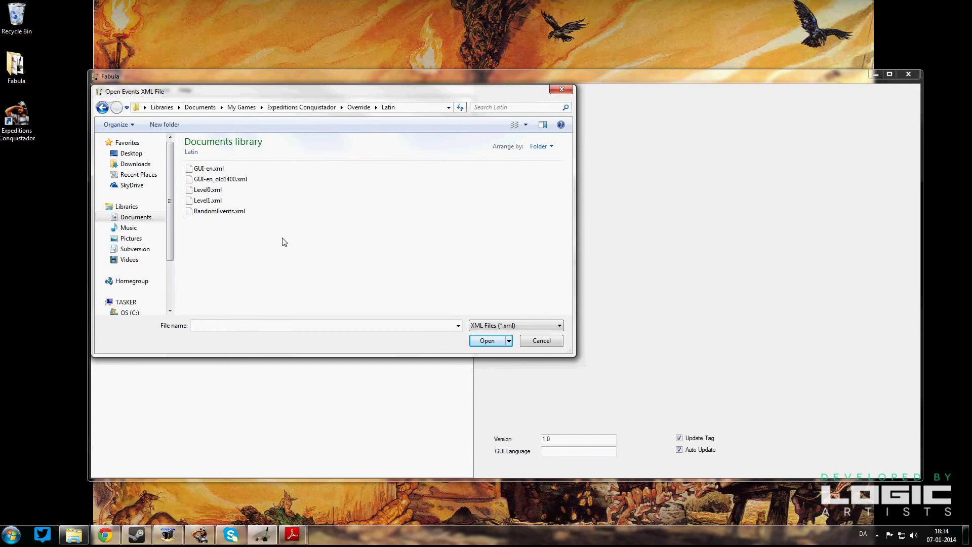
double_click(211, 194)
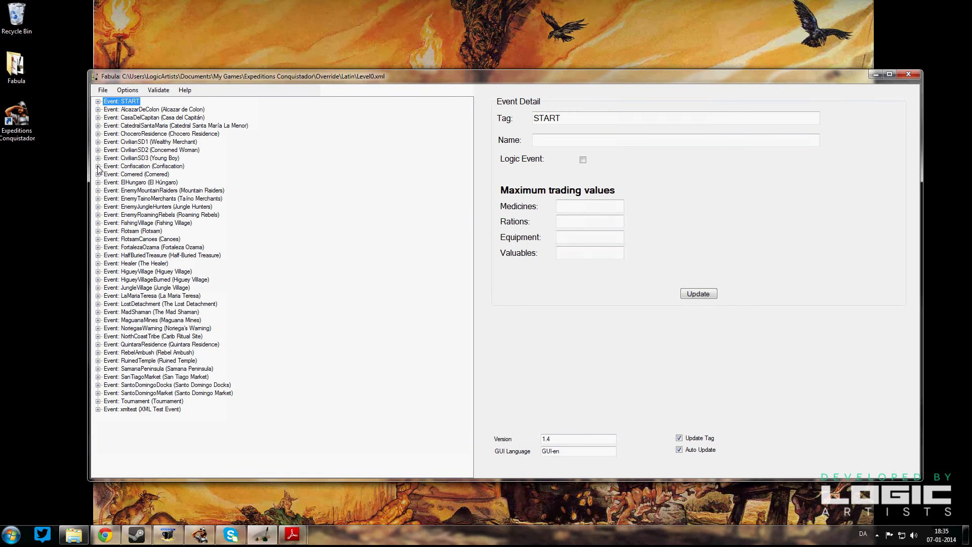
Show the details of the Confiscation event and expand its first level of child nodes.
click(133, 167)
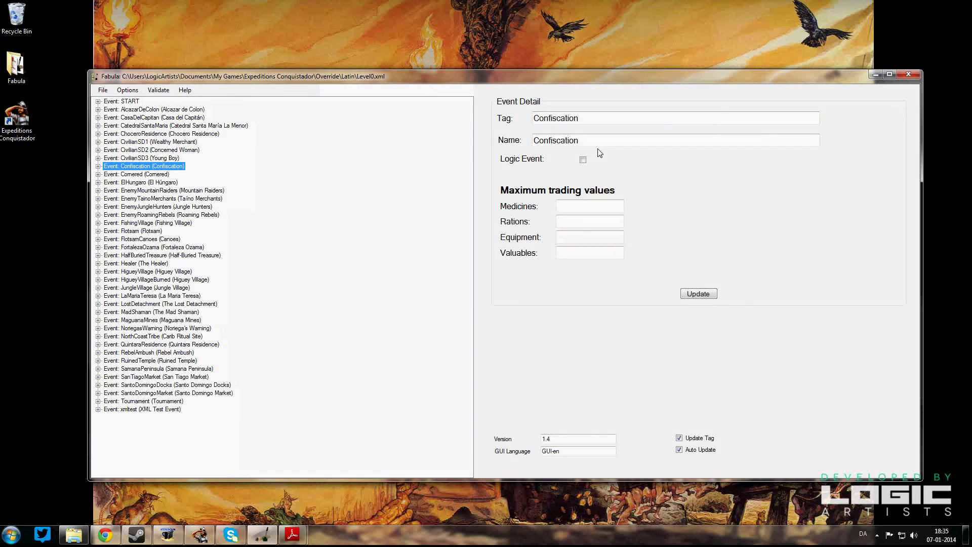
click(98, 167)
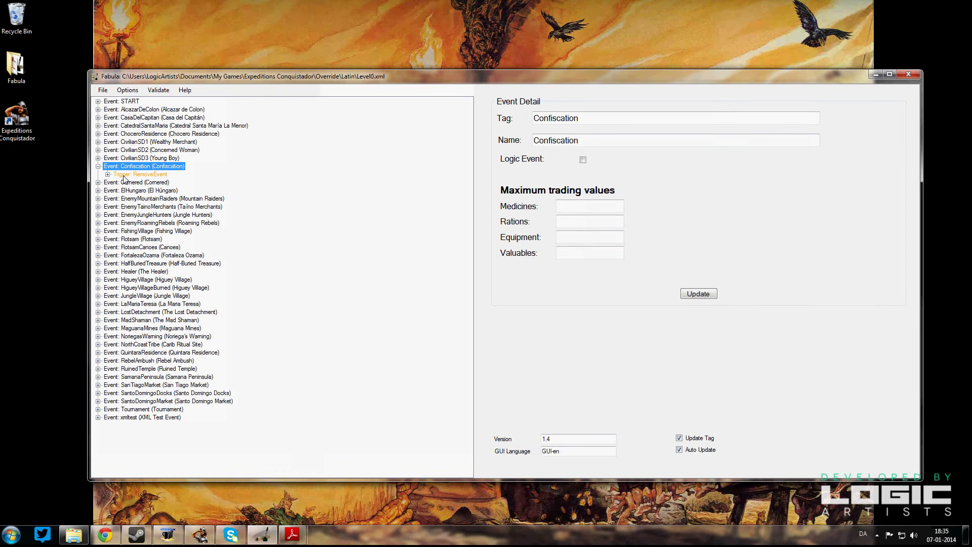
Expand the Confiscation event's RemoveEvent and TinkeringDisable triggers and show the details of the text node beneath them.
click(107, 175)
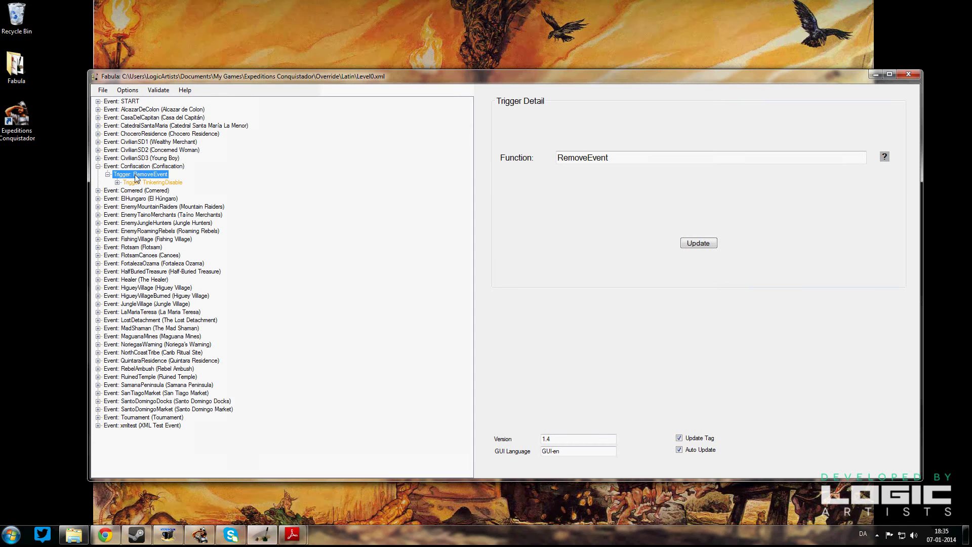
click(117, 183)
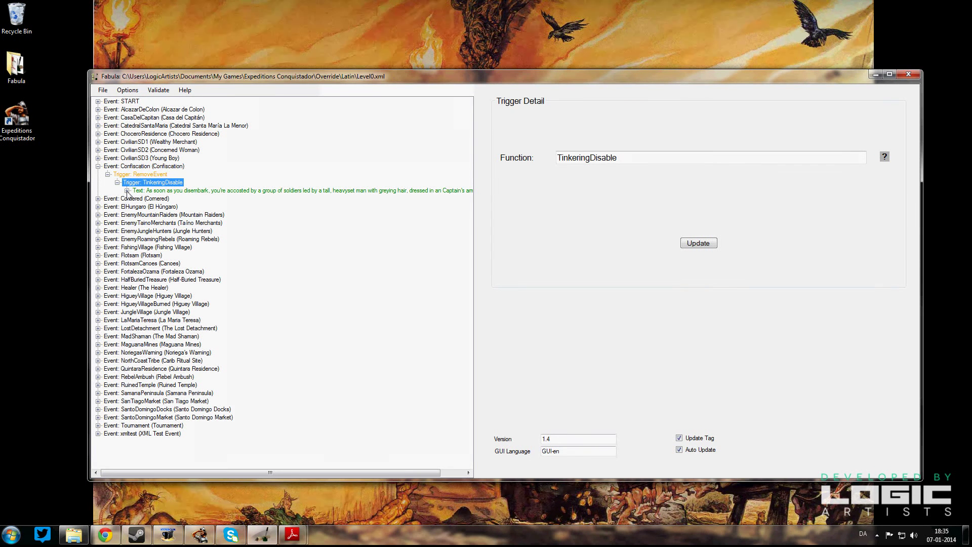
click(187, 191)
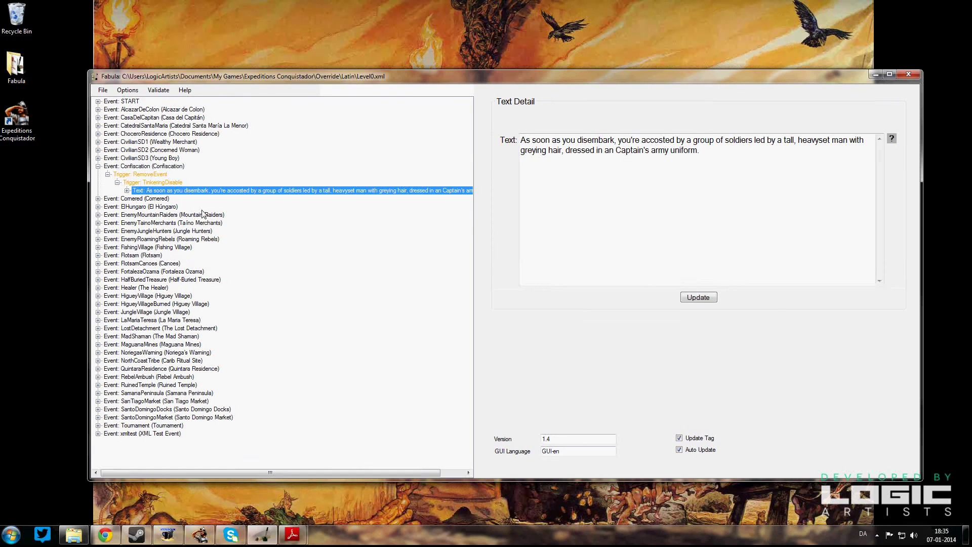
click(152, 183)
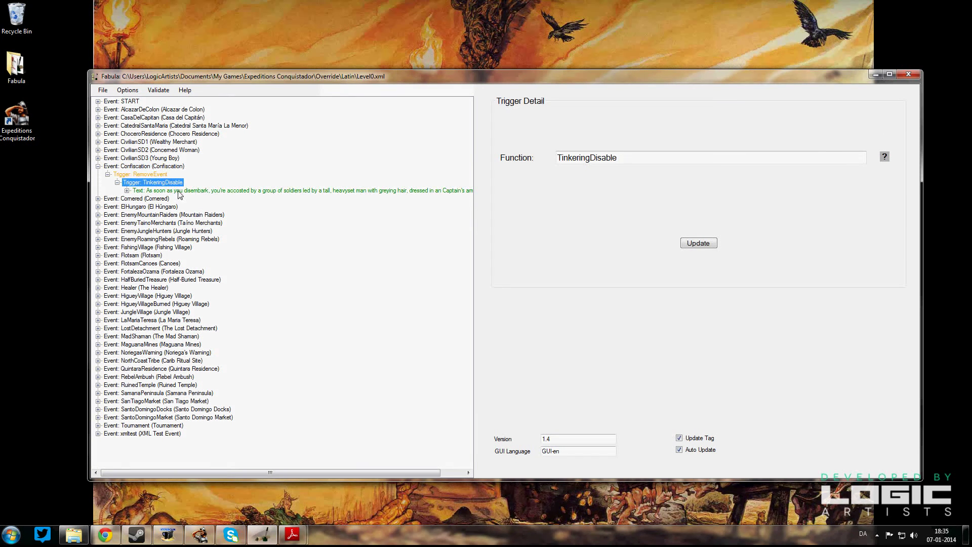
click(140, 192)
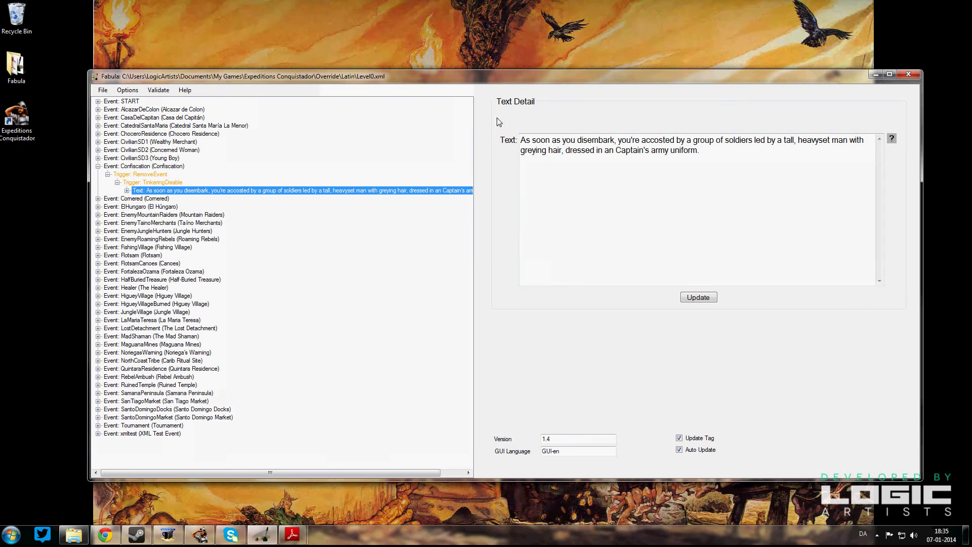
Copy the node's full English text and paste it into Google Translate in Chrome for translation into Latin.
drag(522, 138, 746, 182)
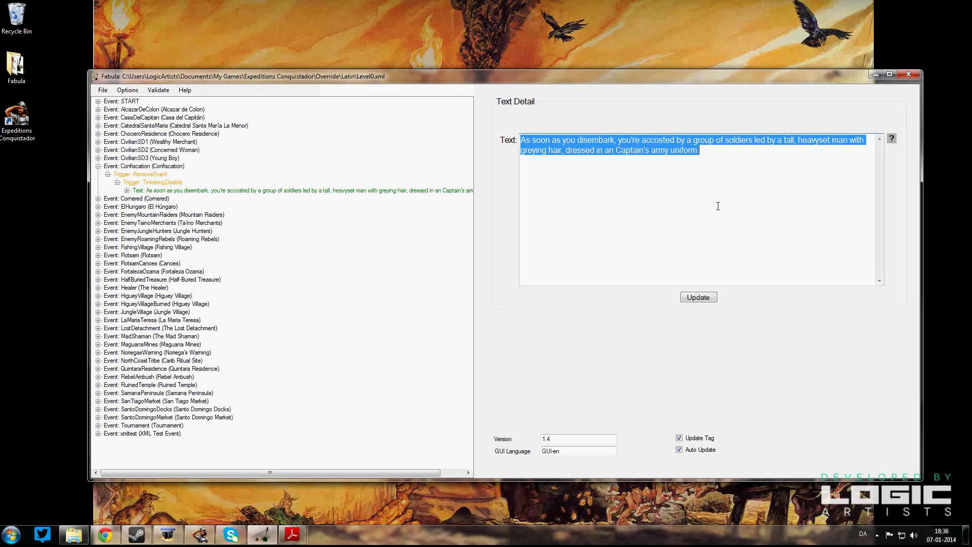
right_click(669, 143)
click(692, 177)
click(105, 535)
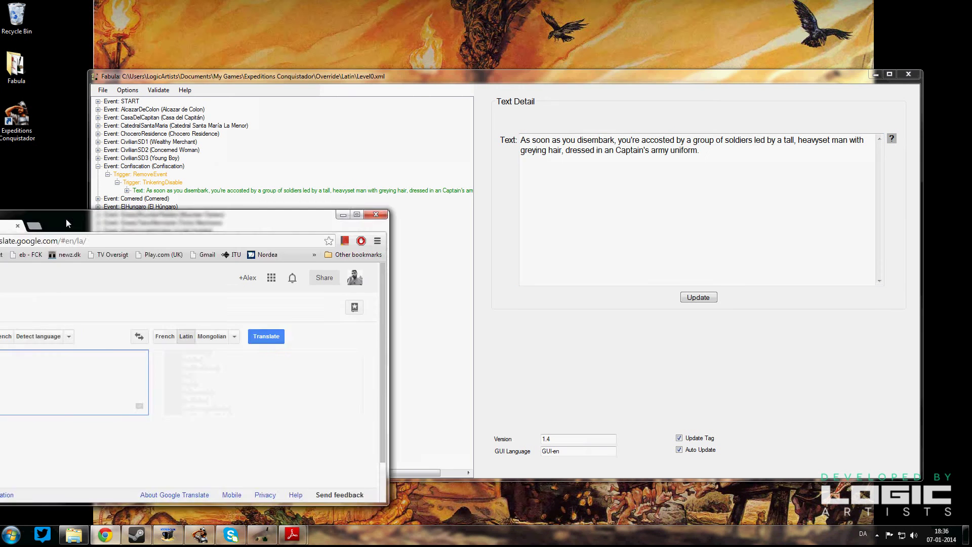
drag(66, 219, 437, 26)
click(339, 175)
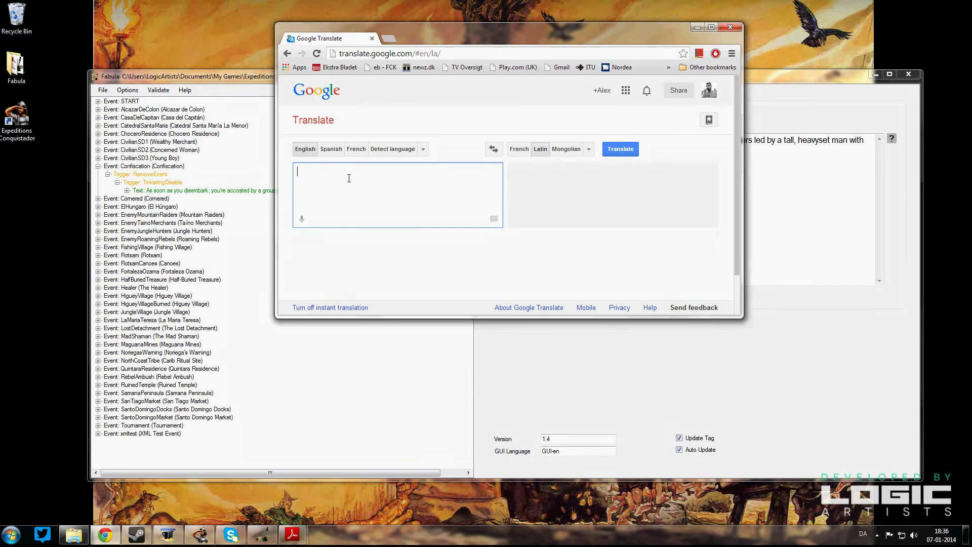
right_click(349, 178)
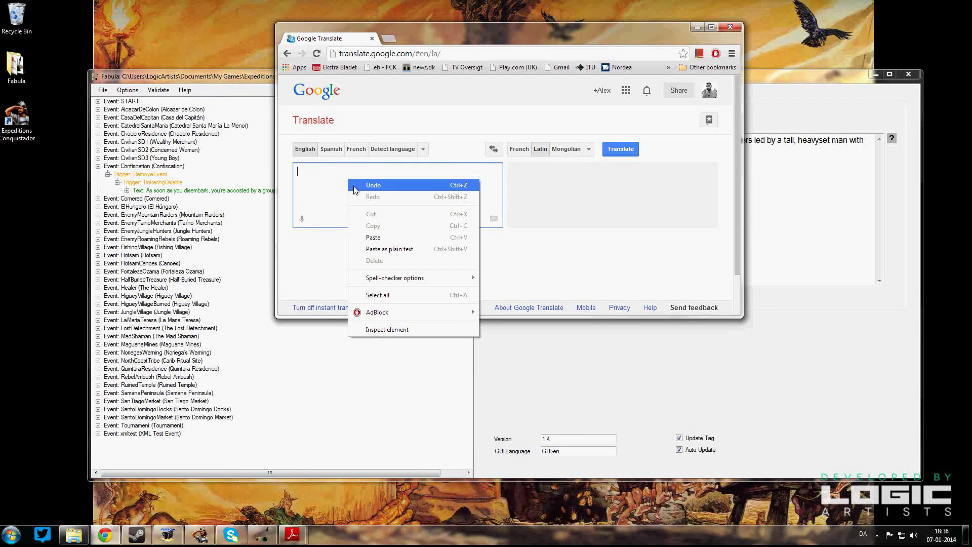
click(370, 223)
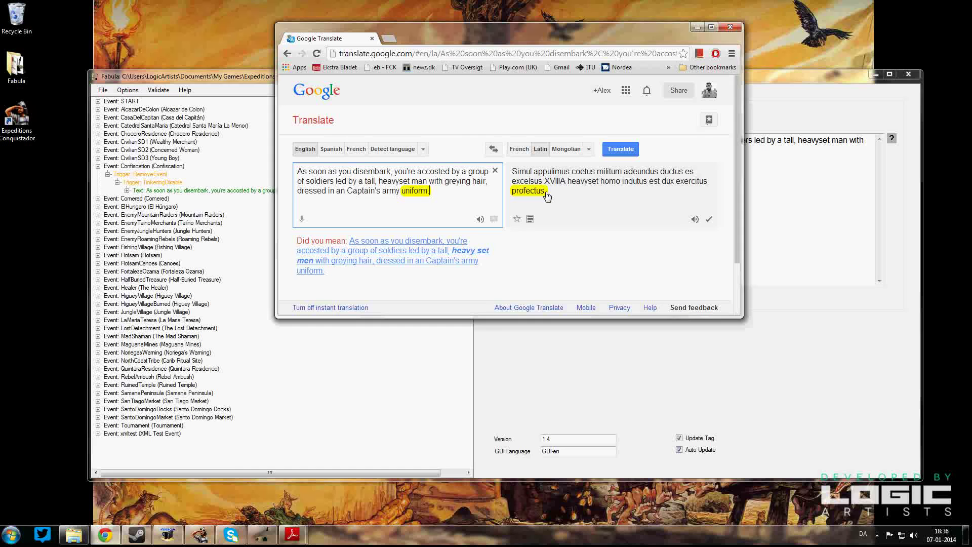
Copy the complete Latin translation and switch back to Fabula.
drag(548, 193, 510, 170)
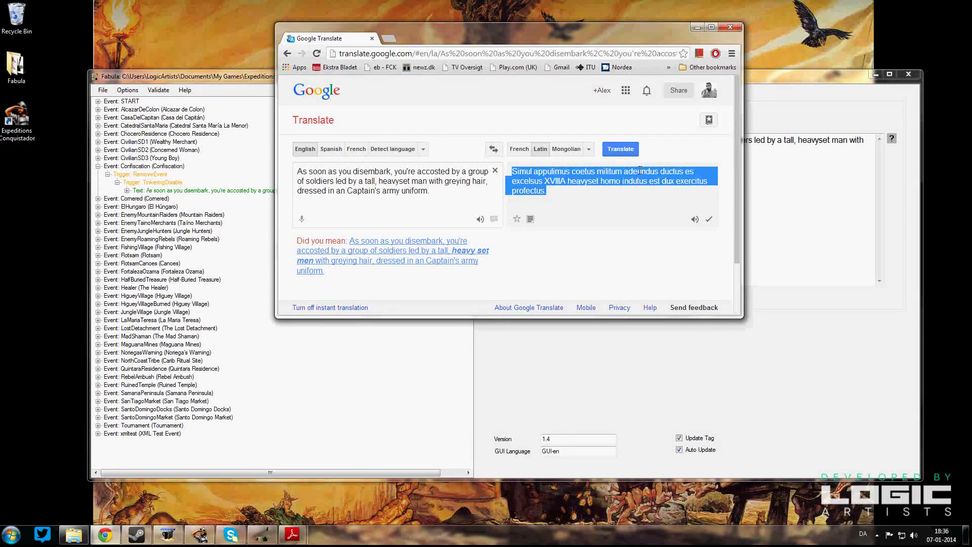
right_click(606, 180)
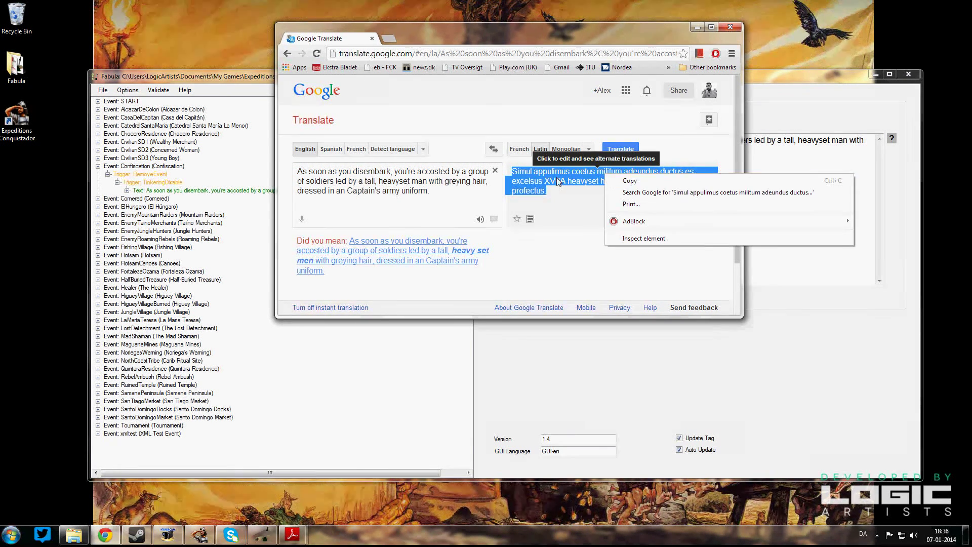
click(632, 186)
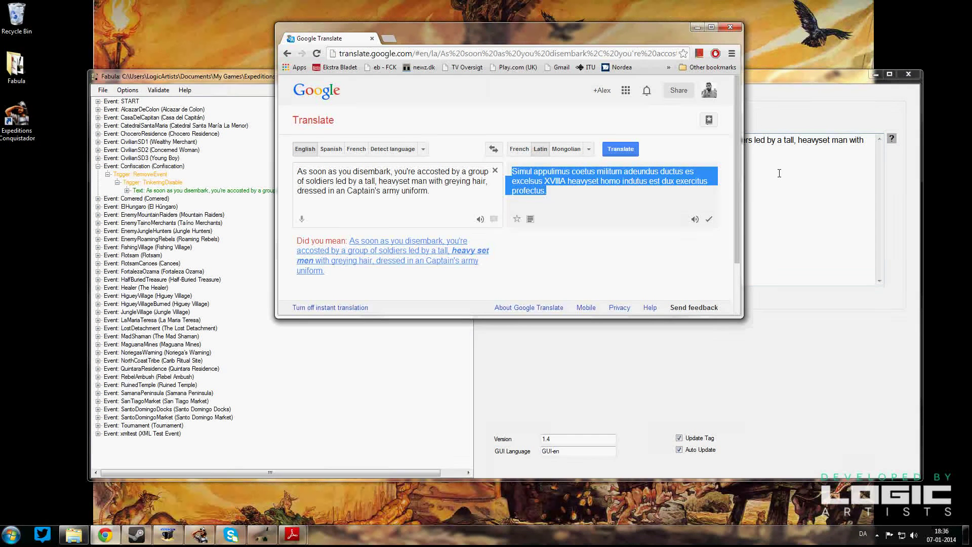
key(alt+Tab)
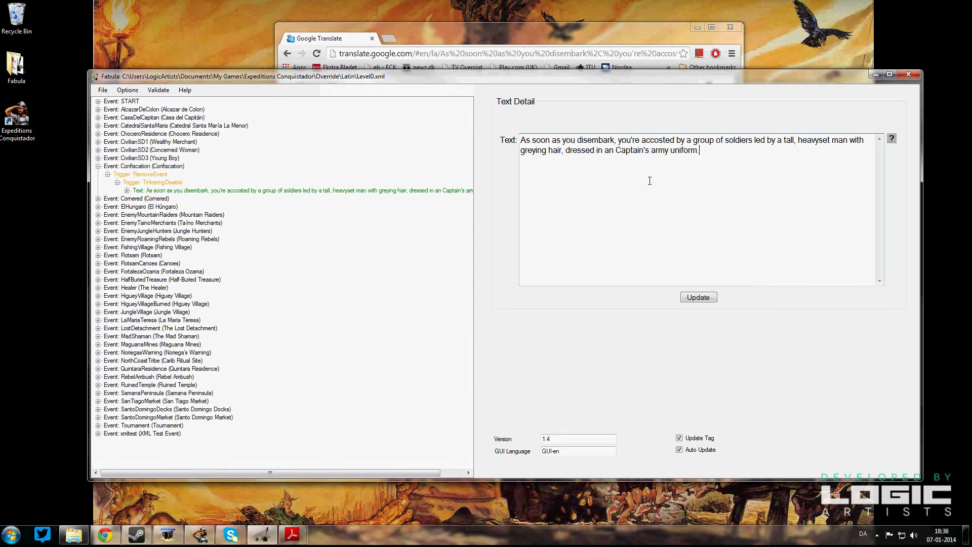
Replace the node's English text with the copied Latin translation, update the node and save Level0.xml.
drag(716, 151, 391, 140)
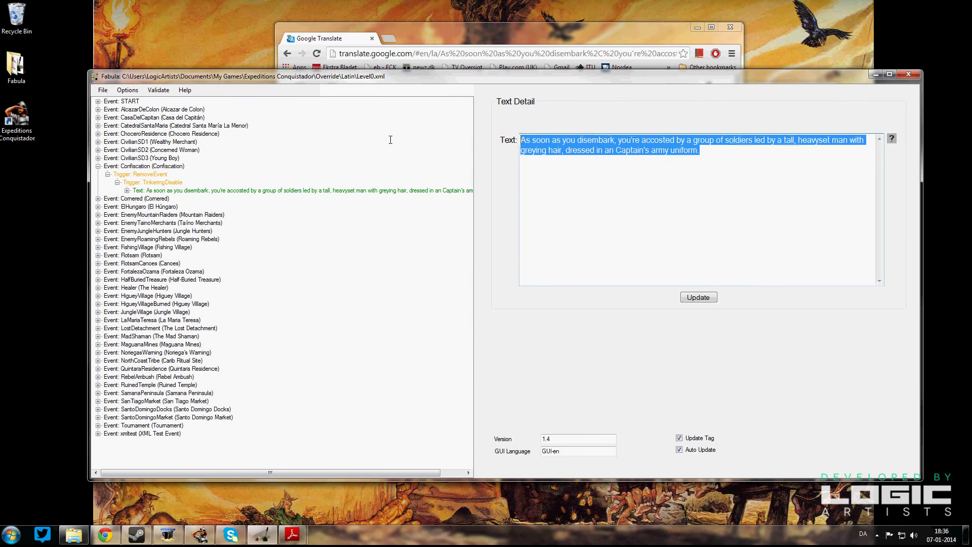
right_click(606, 146)
click(631, 189)
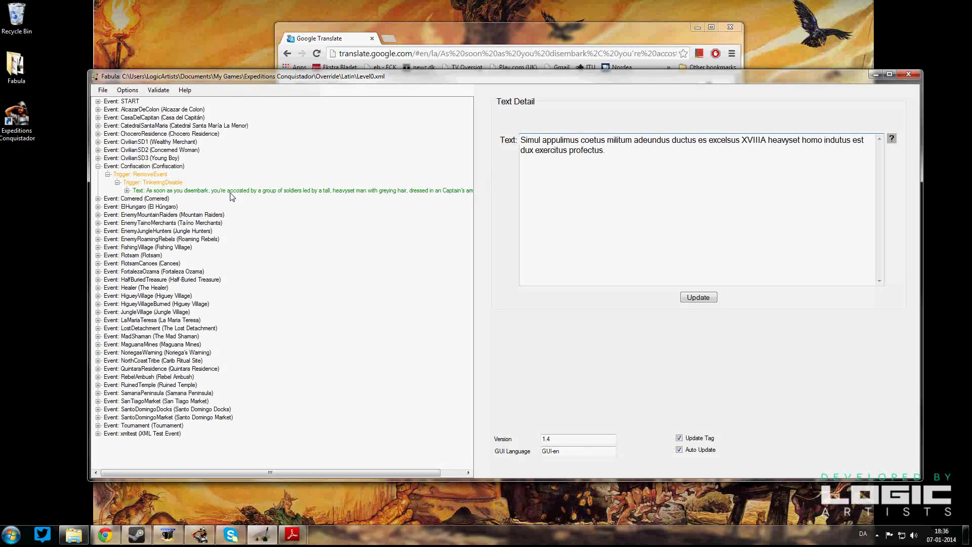
click(700, 298)
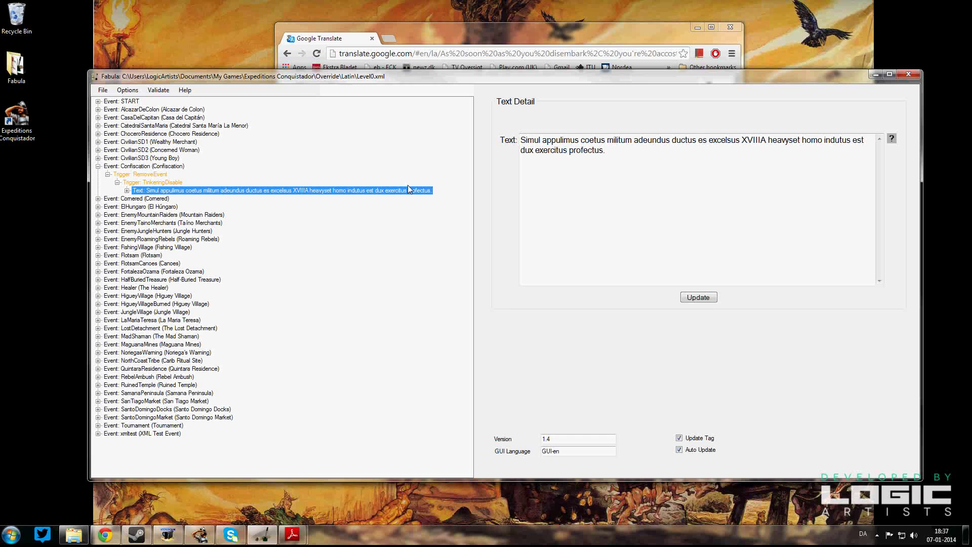
click(104, 91)
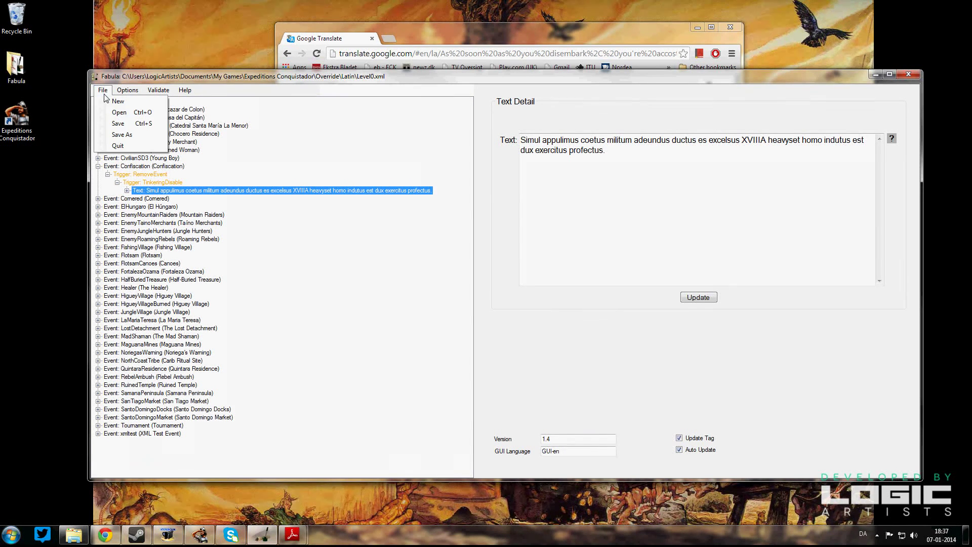
click(118, 124)
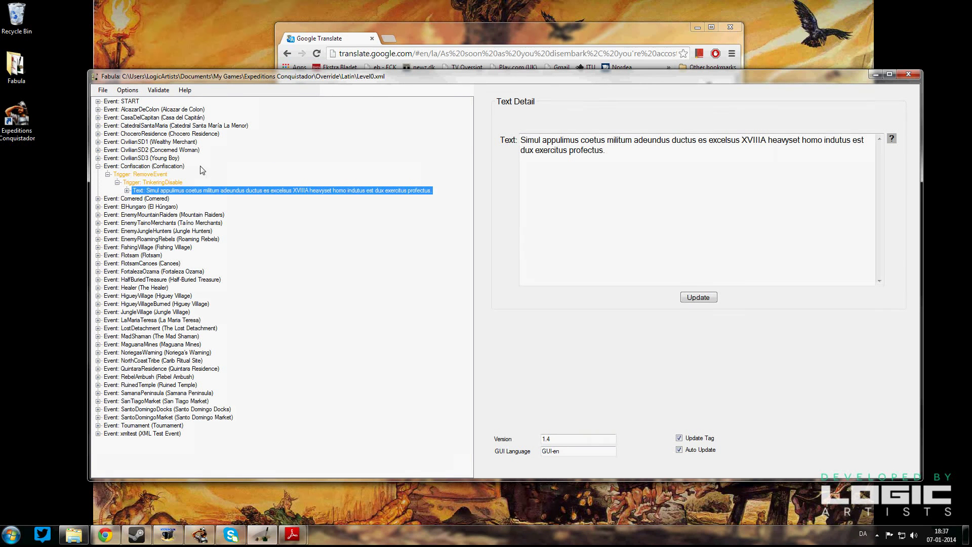
Switch to Expeditions Conquistador and load the saved game "editor test start".
click(202, 538)
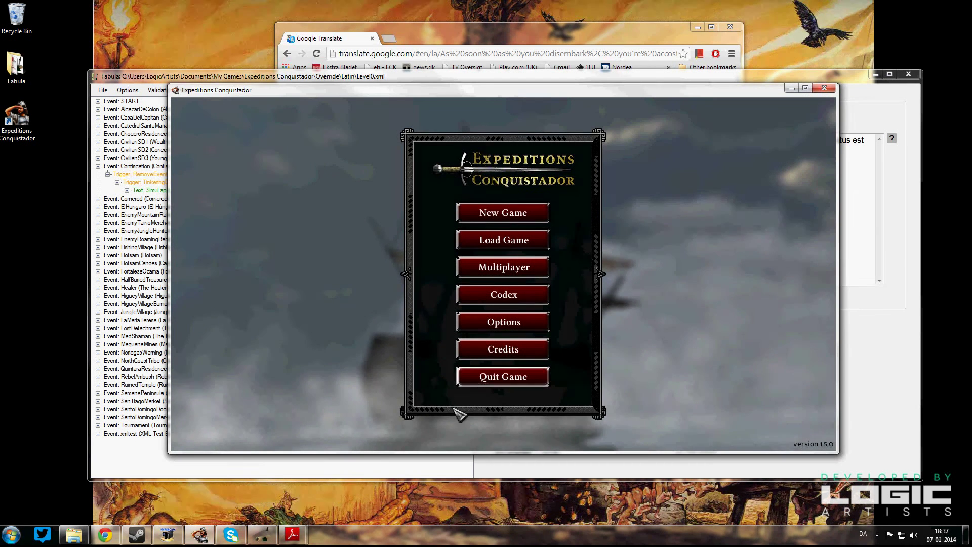
click(515, 241)
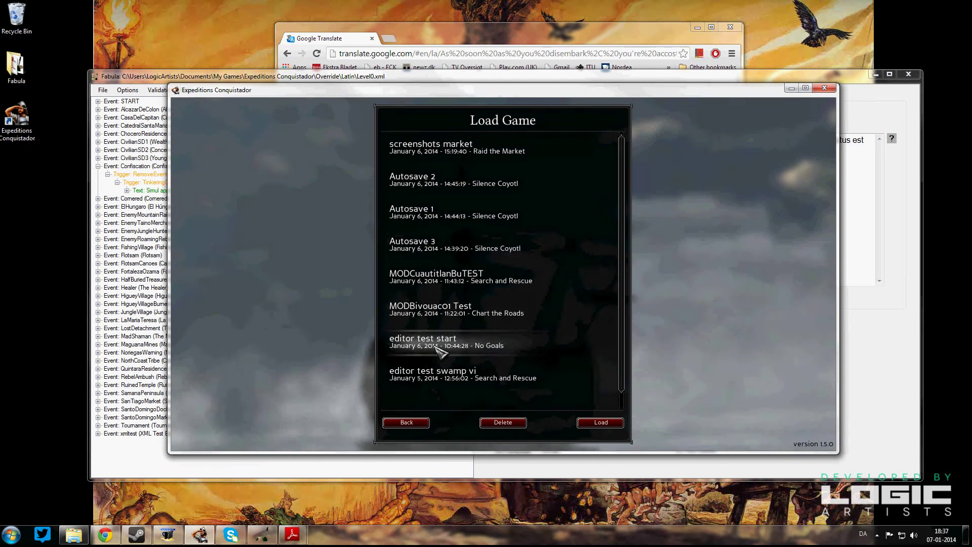
click(475, 348)
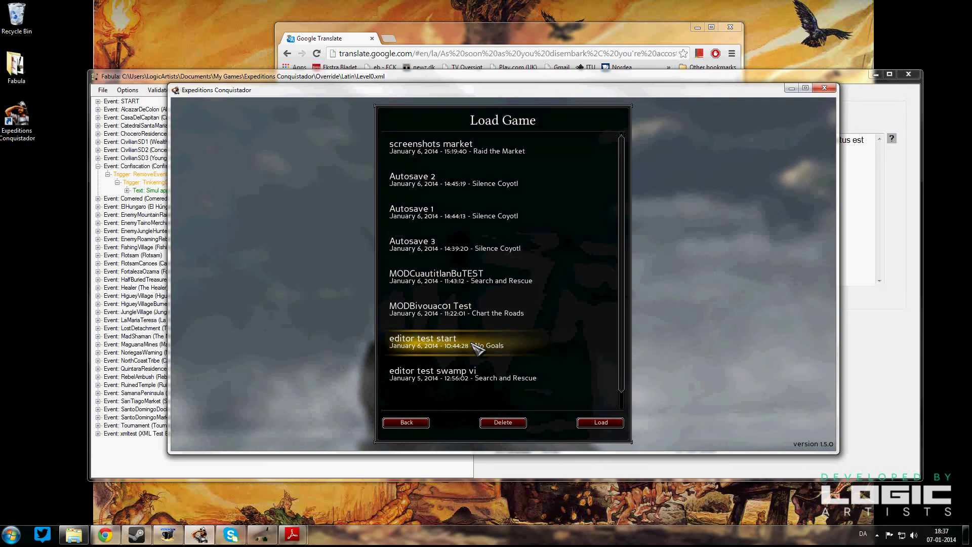
double_click(475, 348)
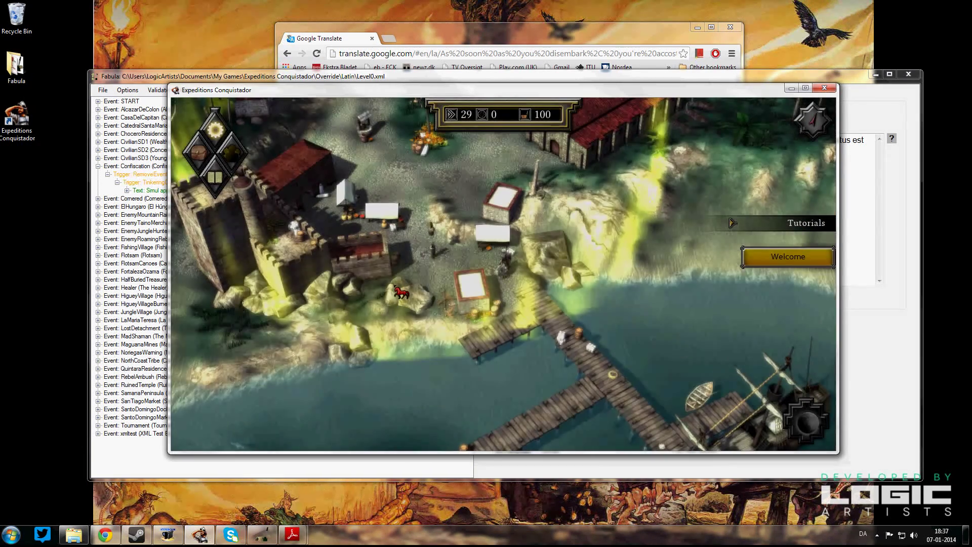
Set the game's language to Latin in the gameplay options and resume the game.
key(Escape)
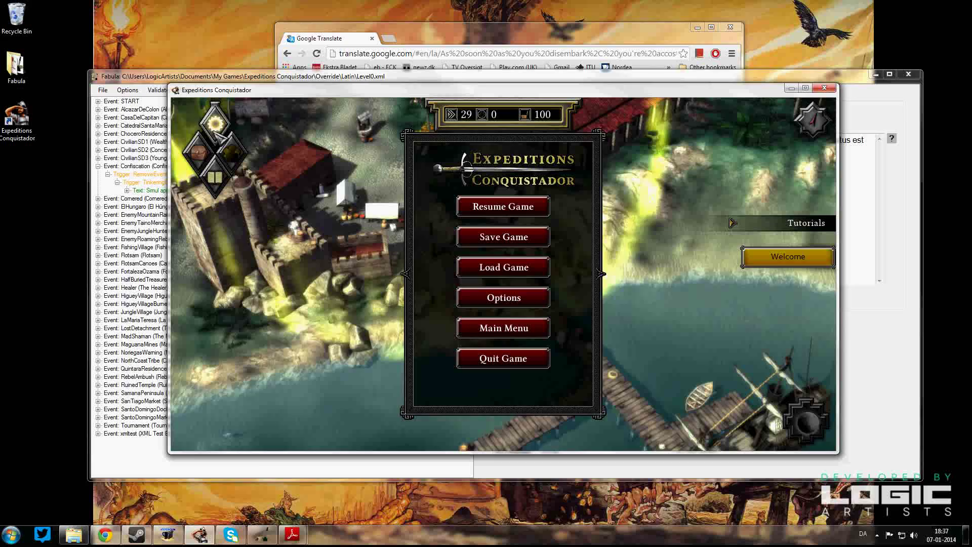
click(506, 302)
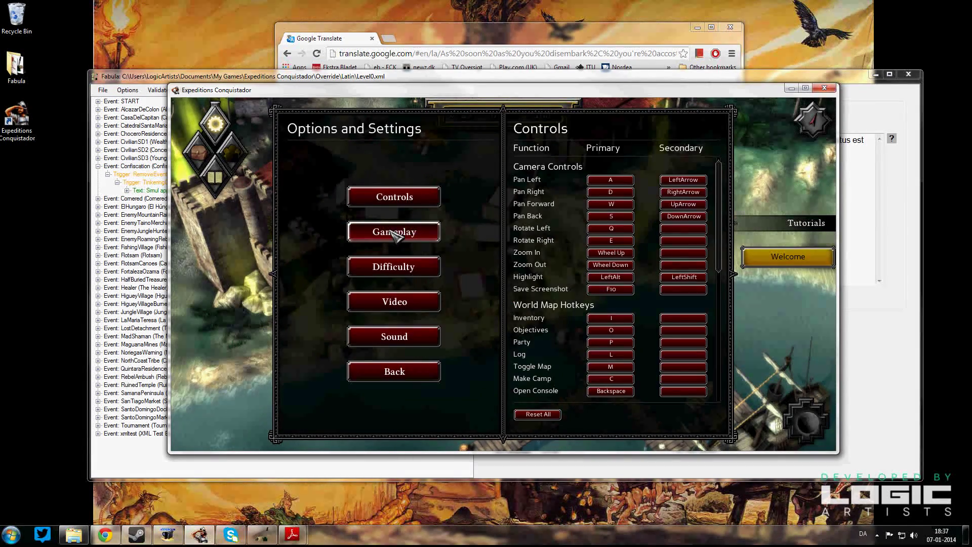
click(425, 232)
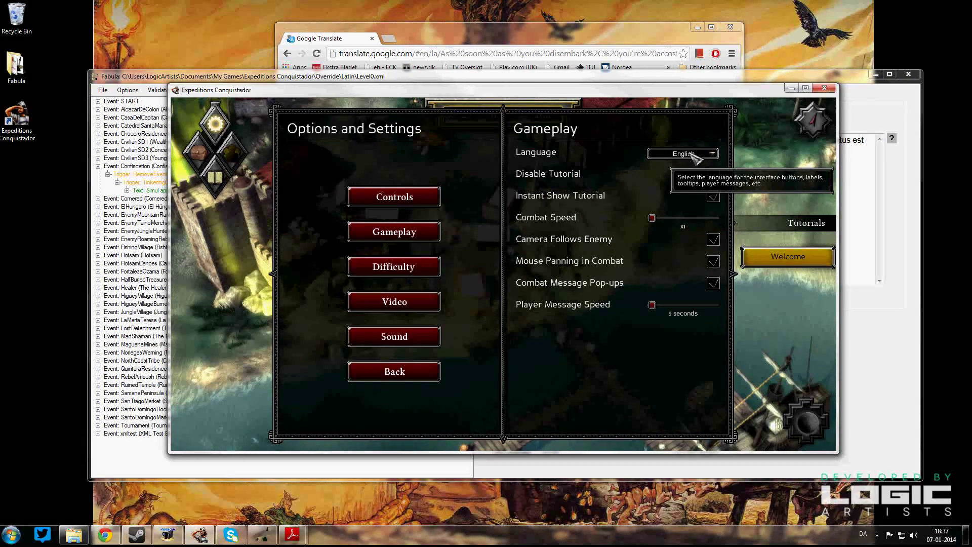
click(713, 154)
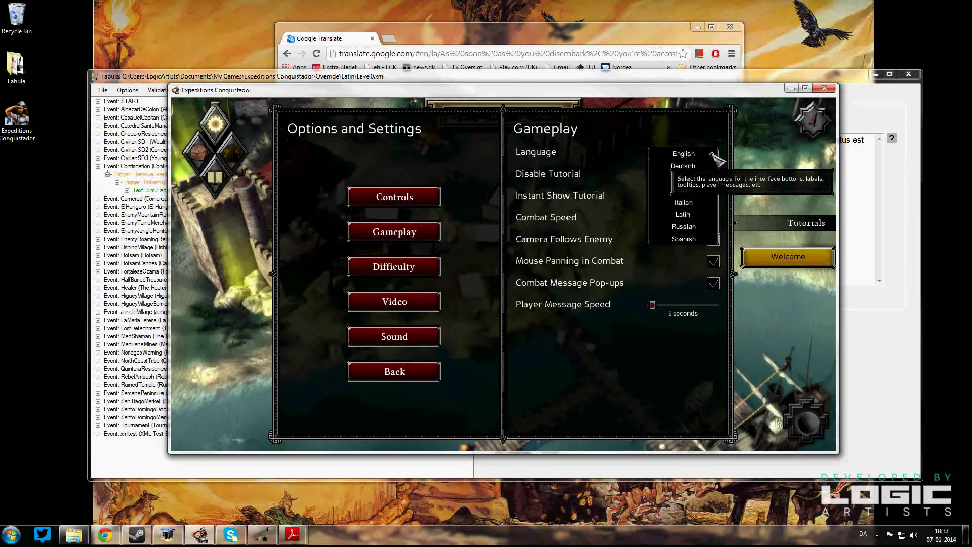
click(688, 217)
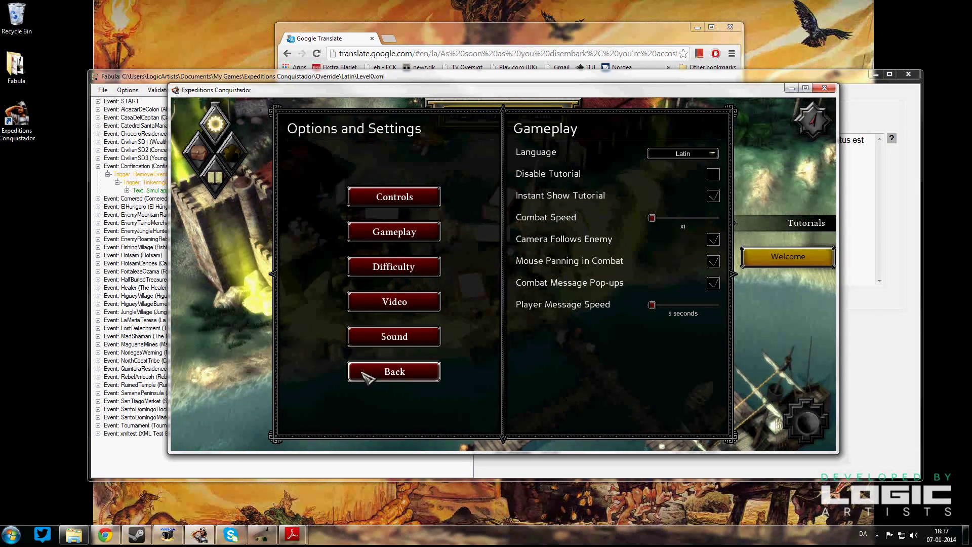
click(394, 371)
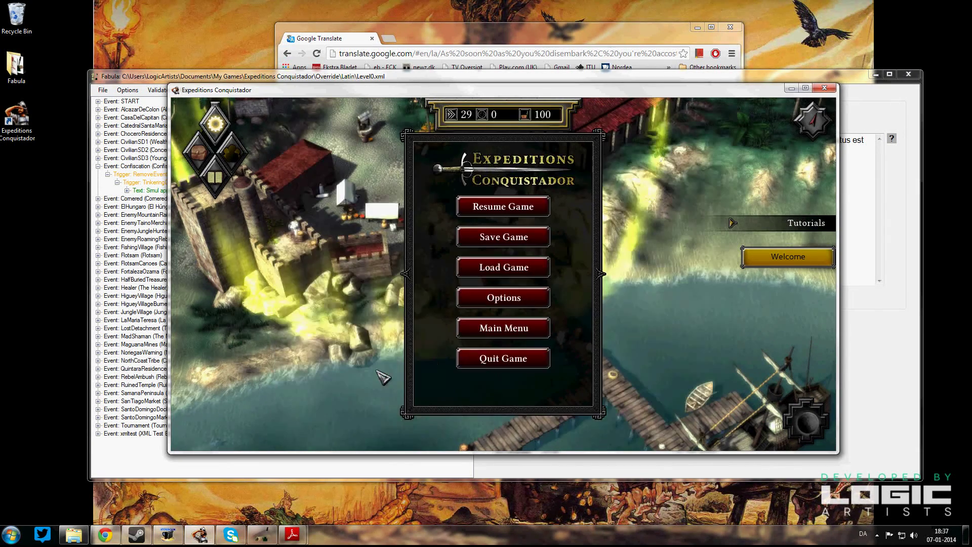
click(481, 206)
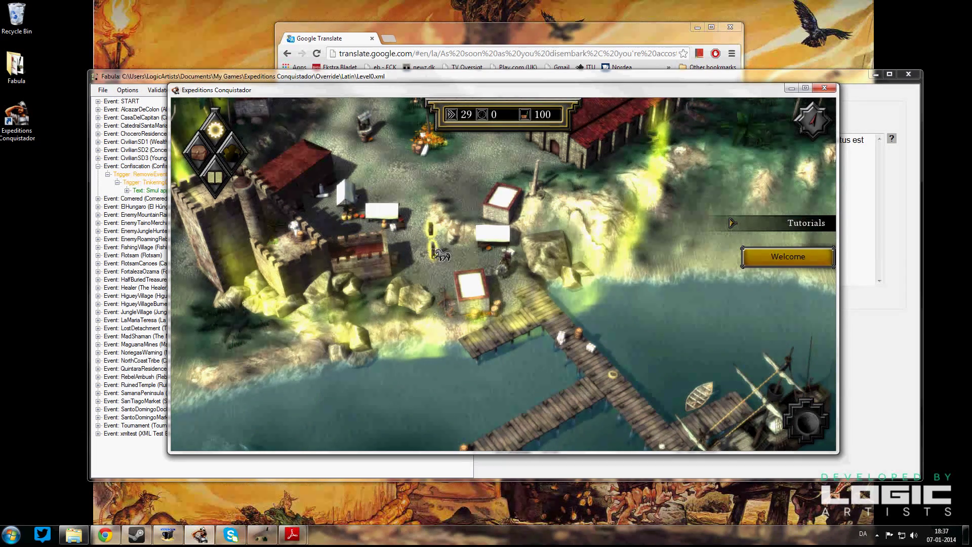
Move the player character through the harbour market towards the two figures near the stalls.
click(473, 258)
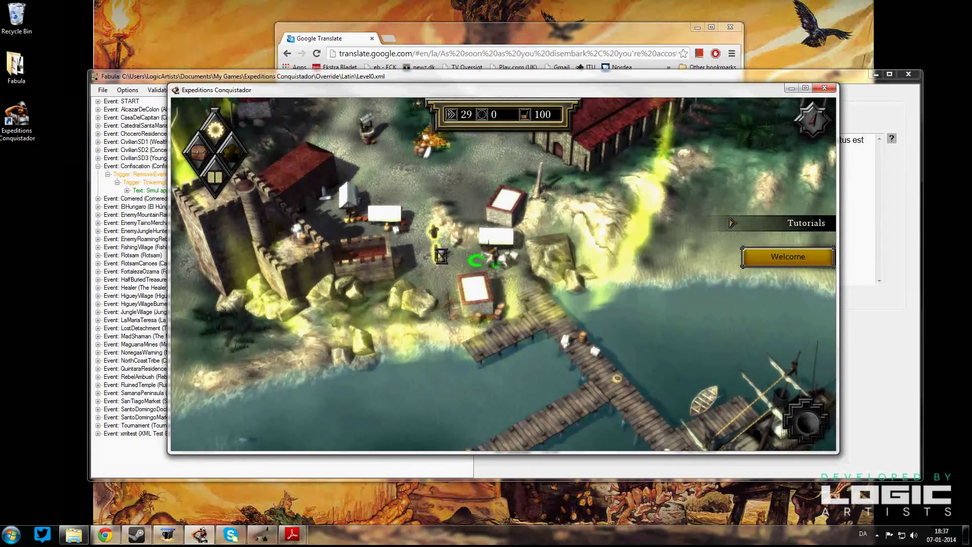